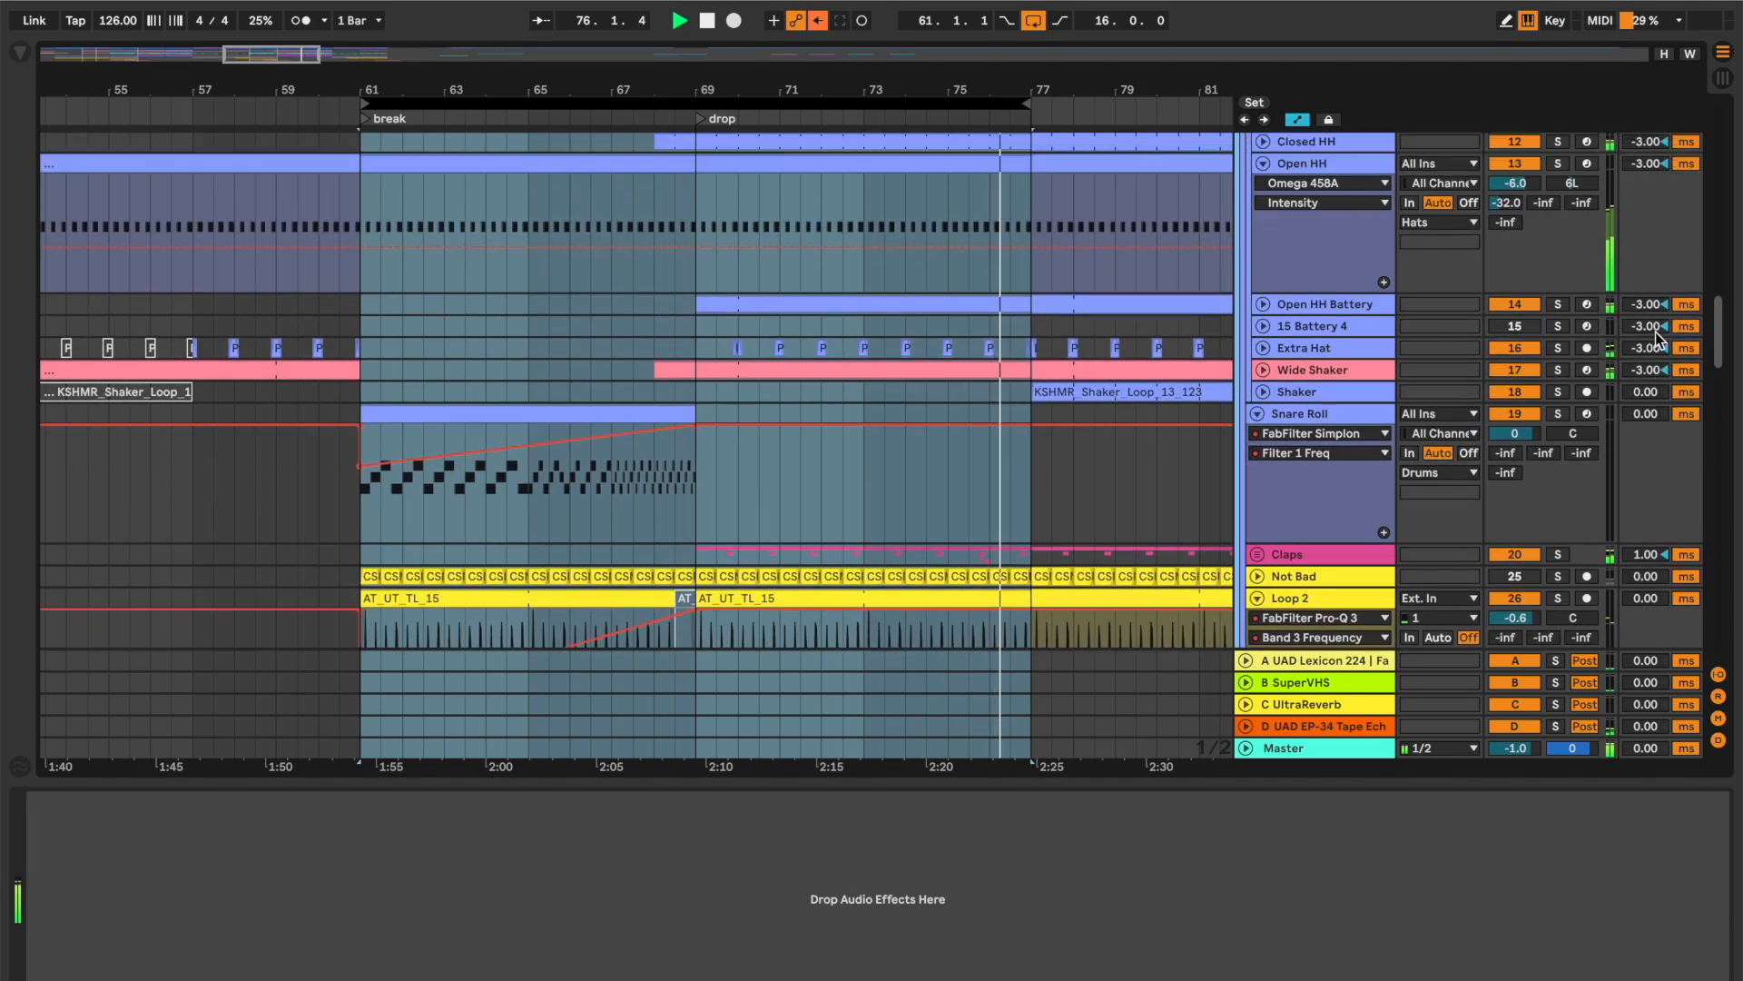
- Stop the playback, solo the Bass group and play it from the start of the break
key(space)
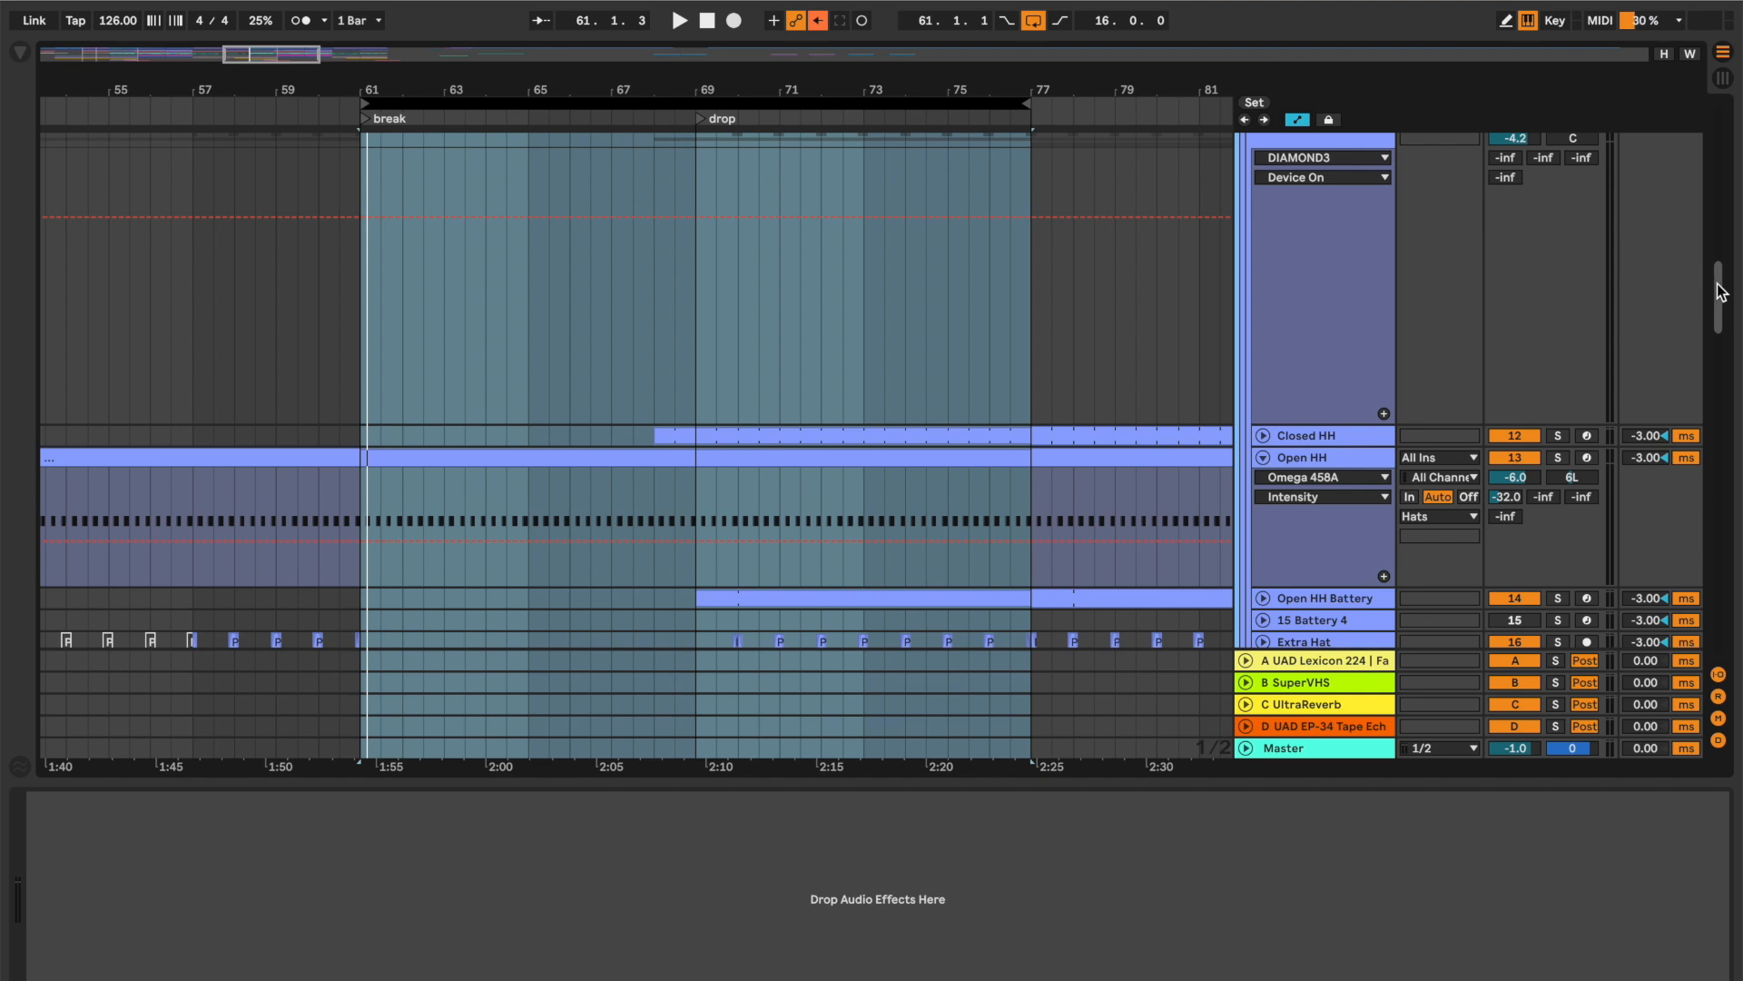
drag(1719, 290, 1722, 313)
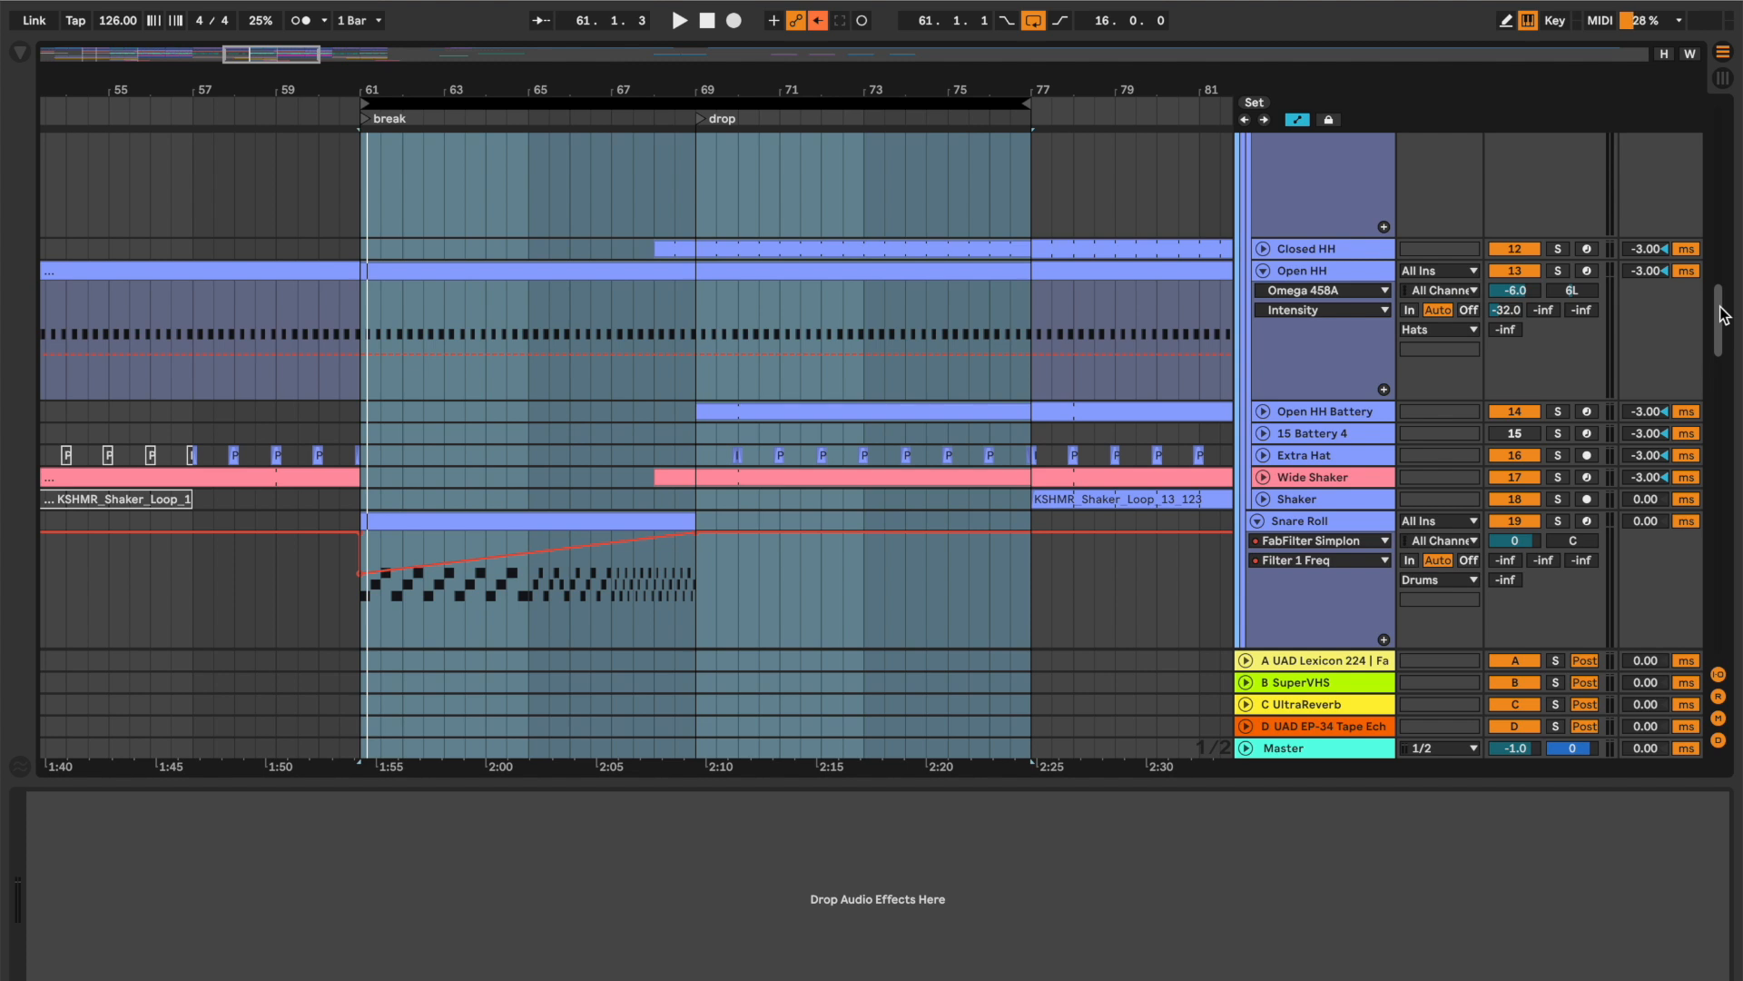
drag(1722, 313, 1707, 166)
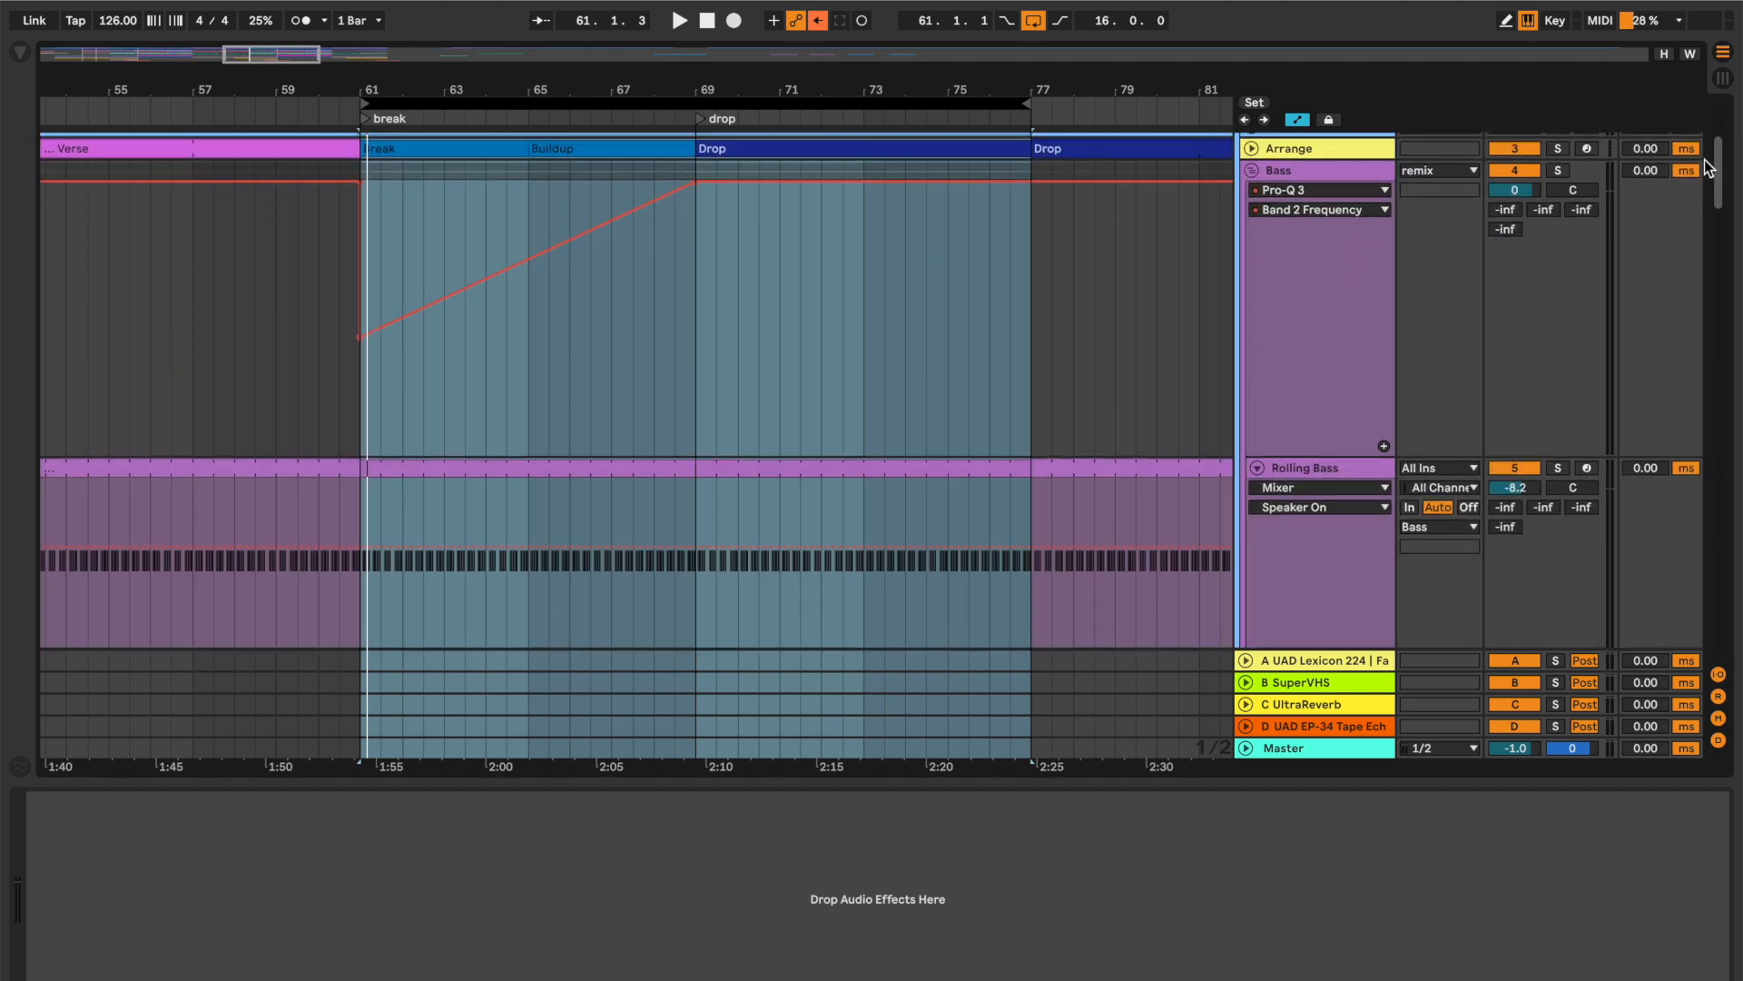
click(1326, 177)
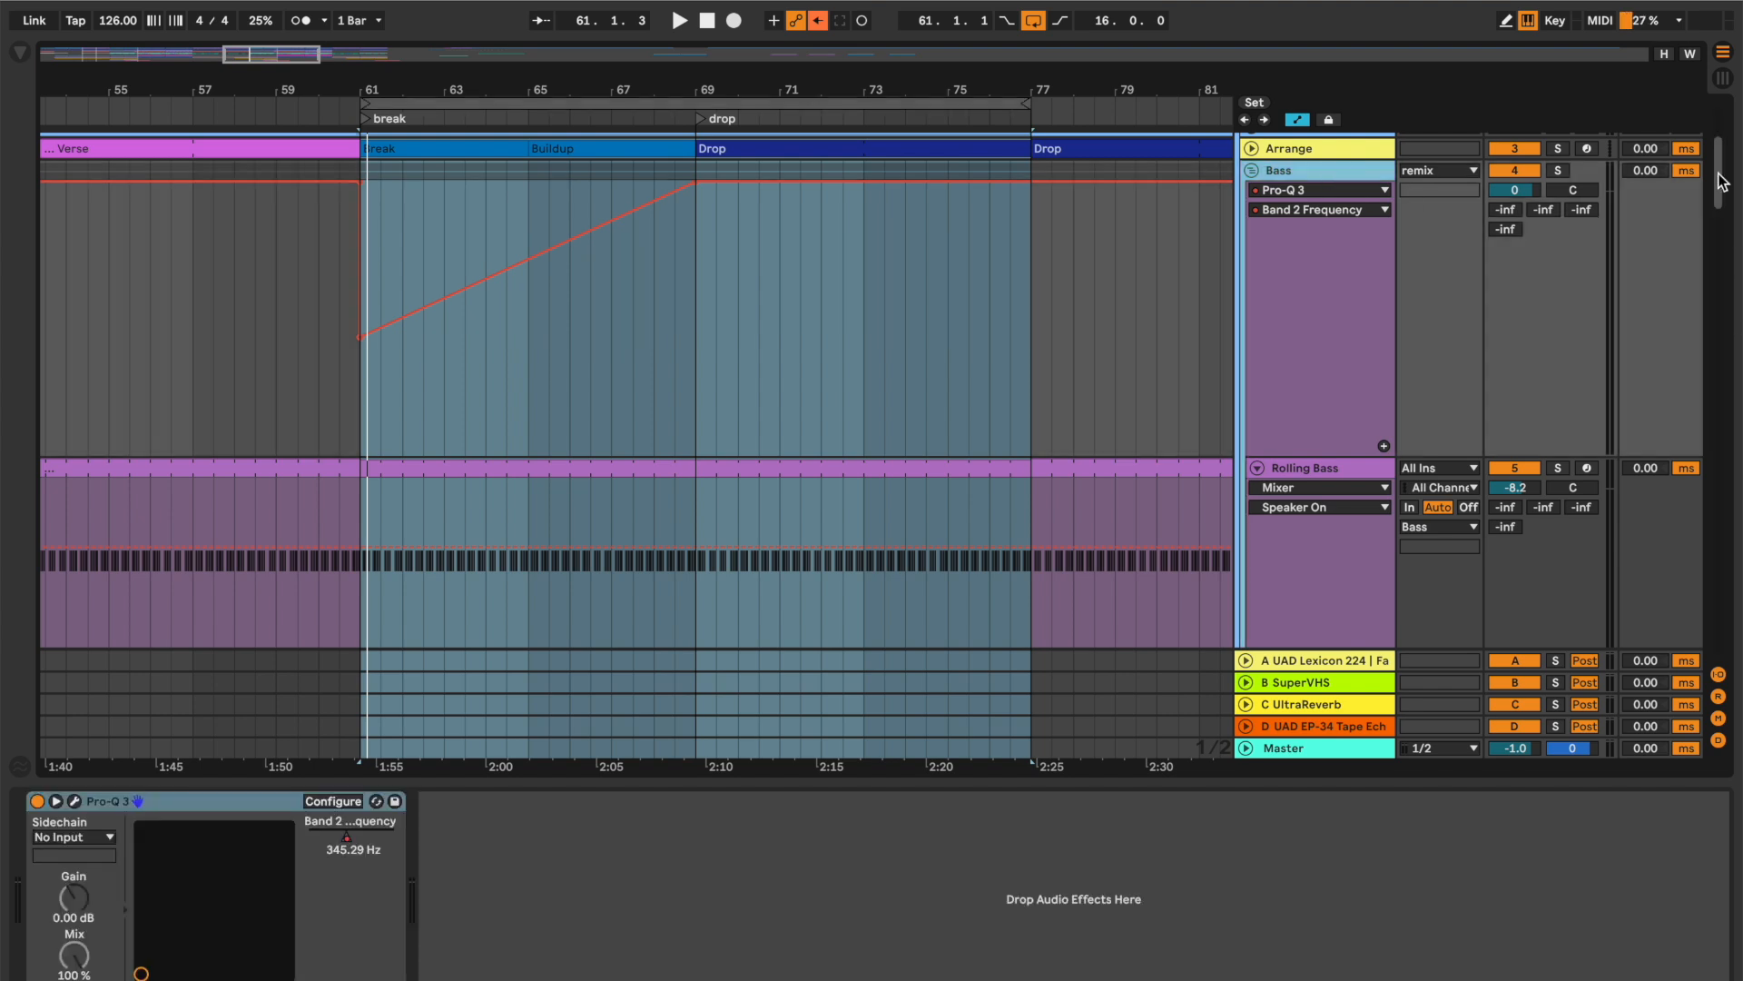
mouse_move(1717, 174)
mouse_down()
mouse_move(1719, 213)
mouse_move(1715, 174)
mouse_up()
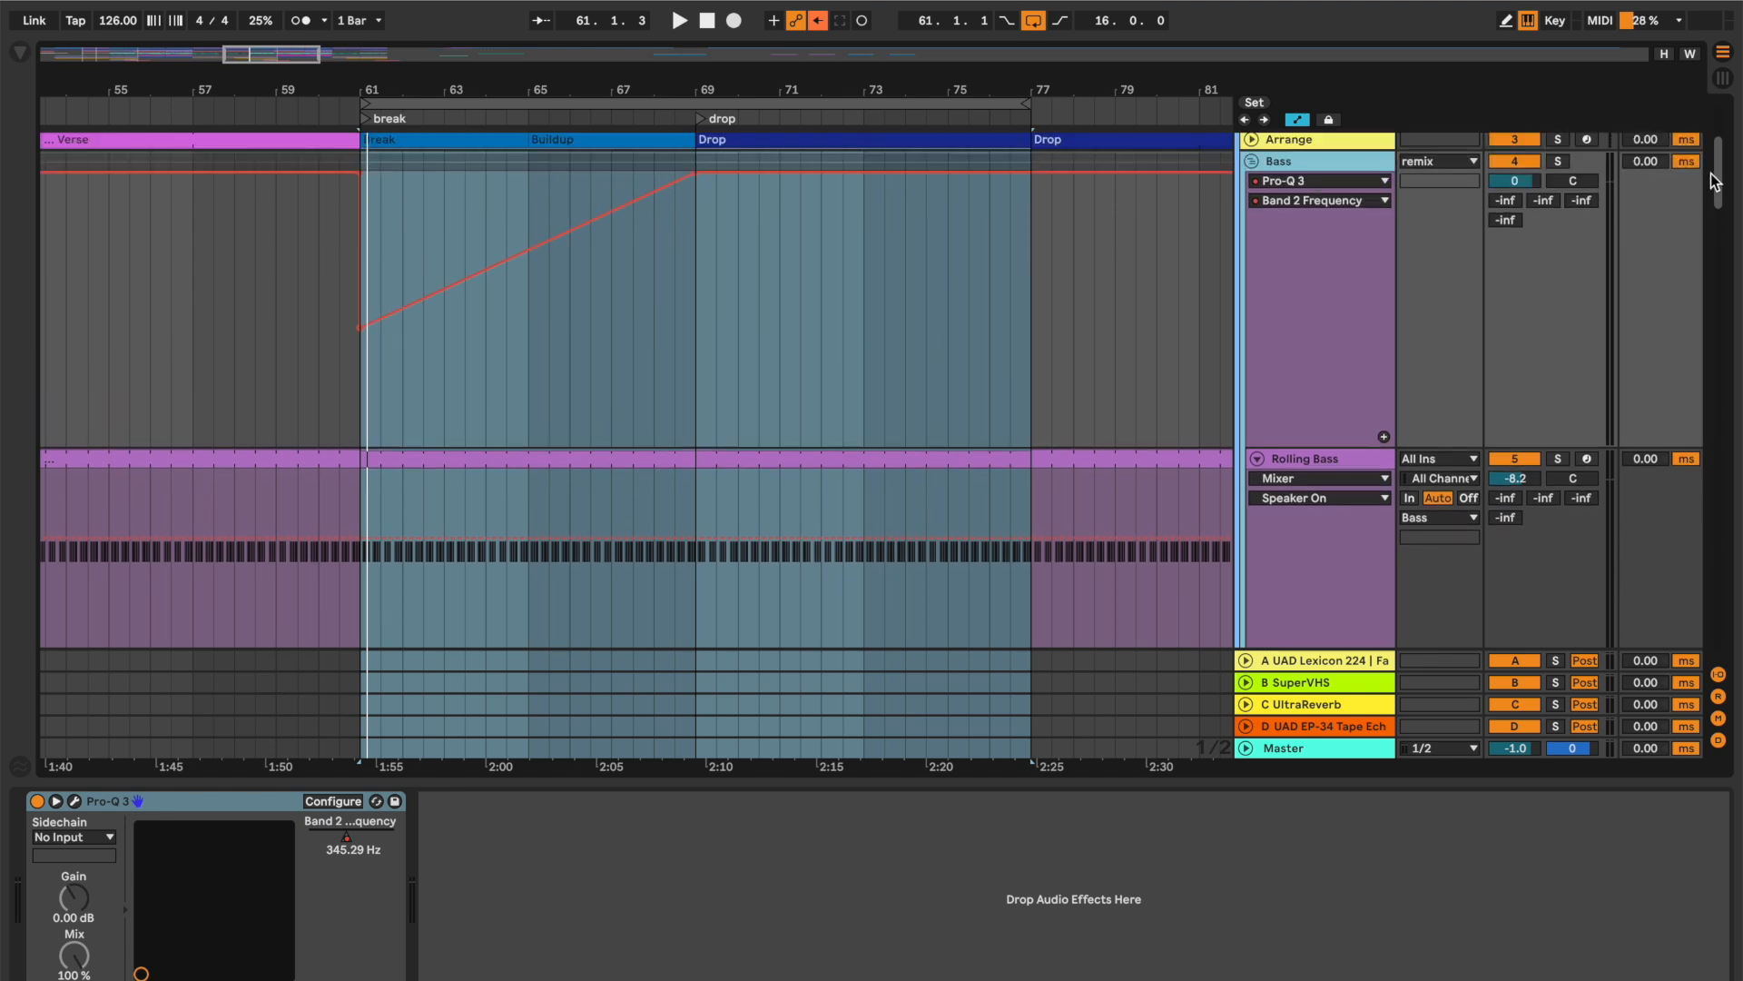
click(1564, 165)
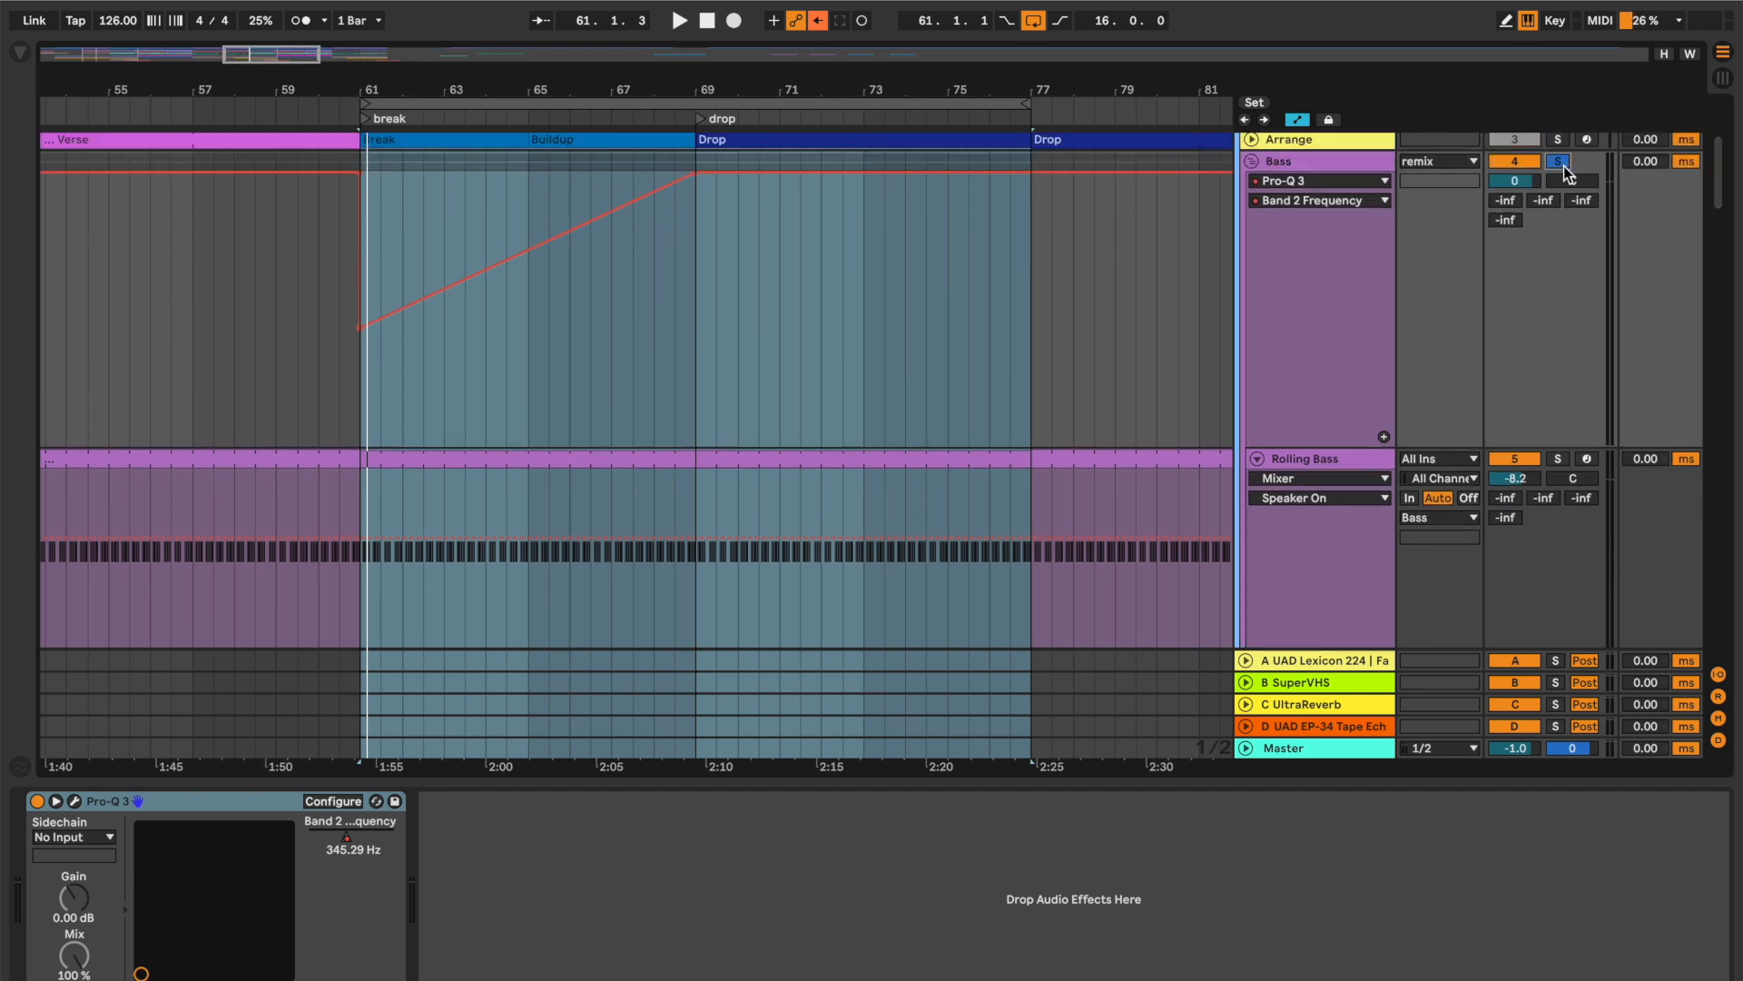
key(space)
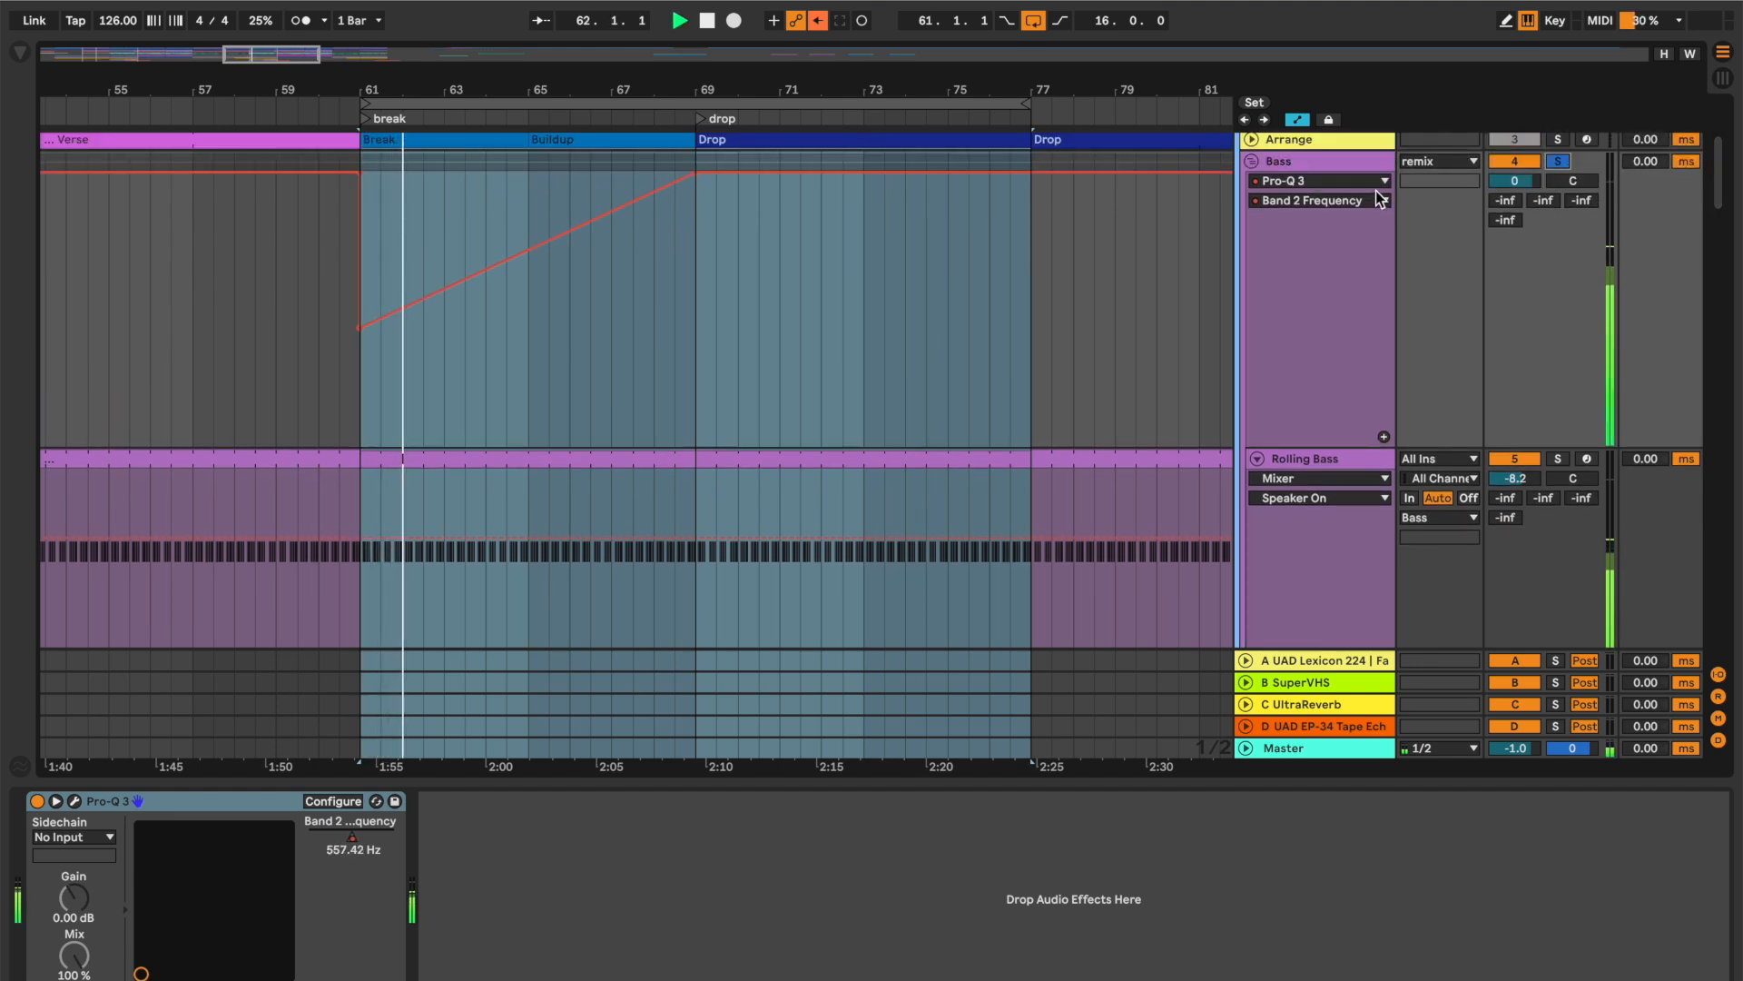
- Open the Bass group's Pro-Q 3 window and watch the filter automation through the break, stopping playback before the drop
click(1336, 162)
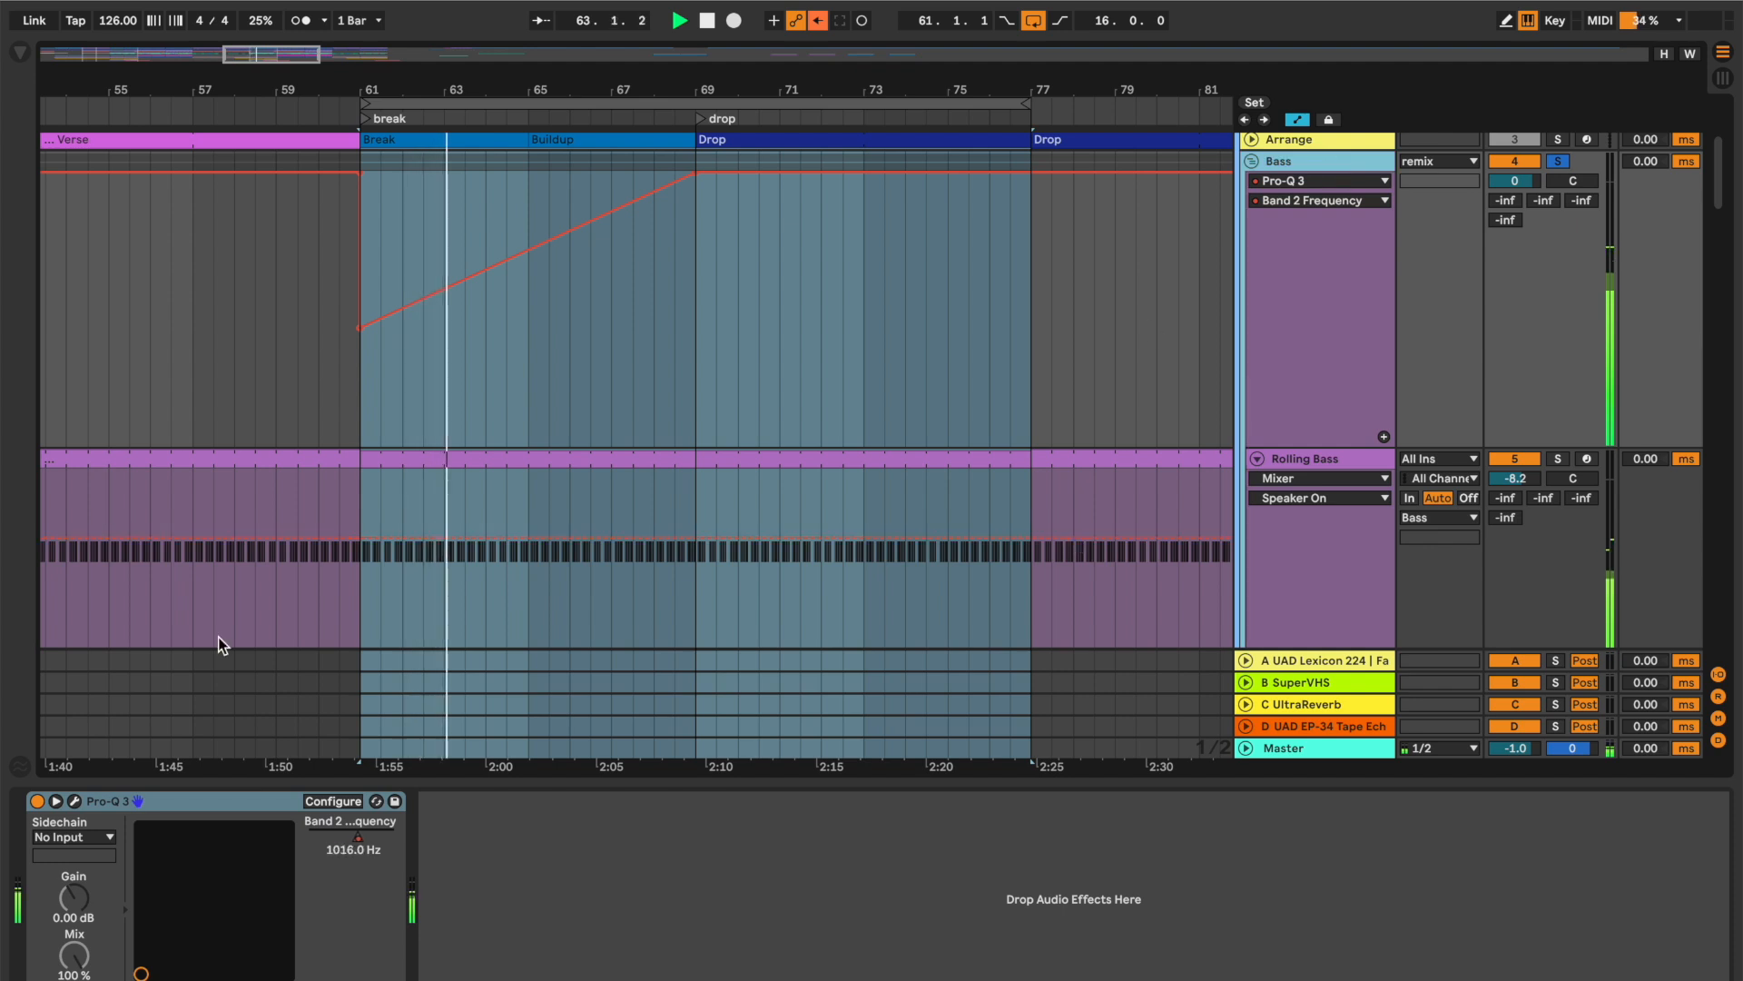
click(76, 801)
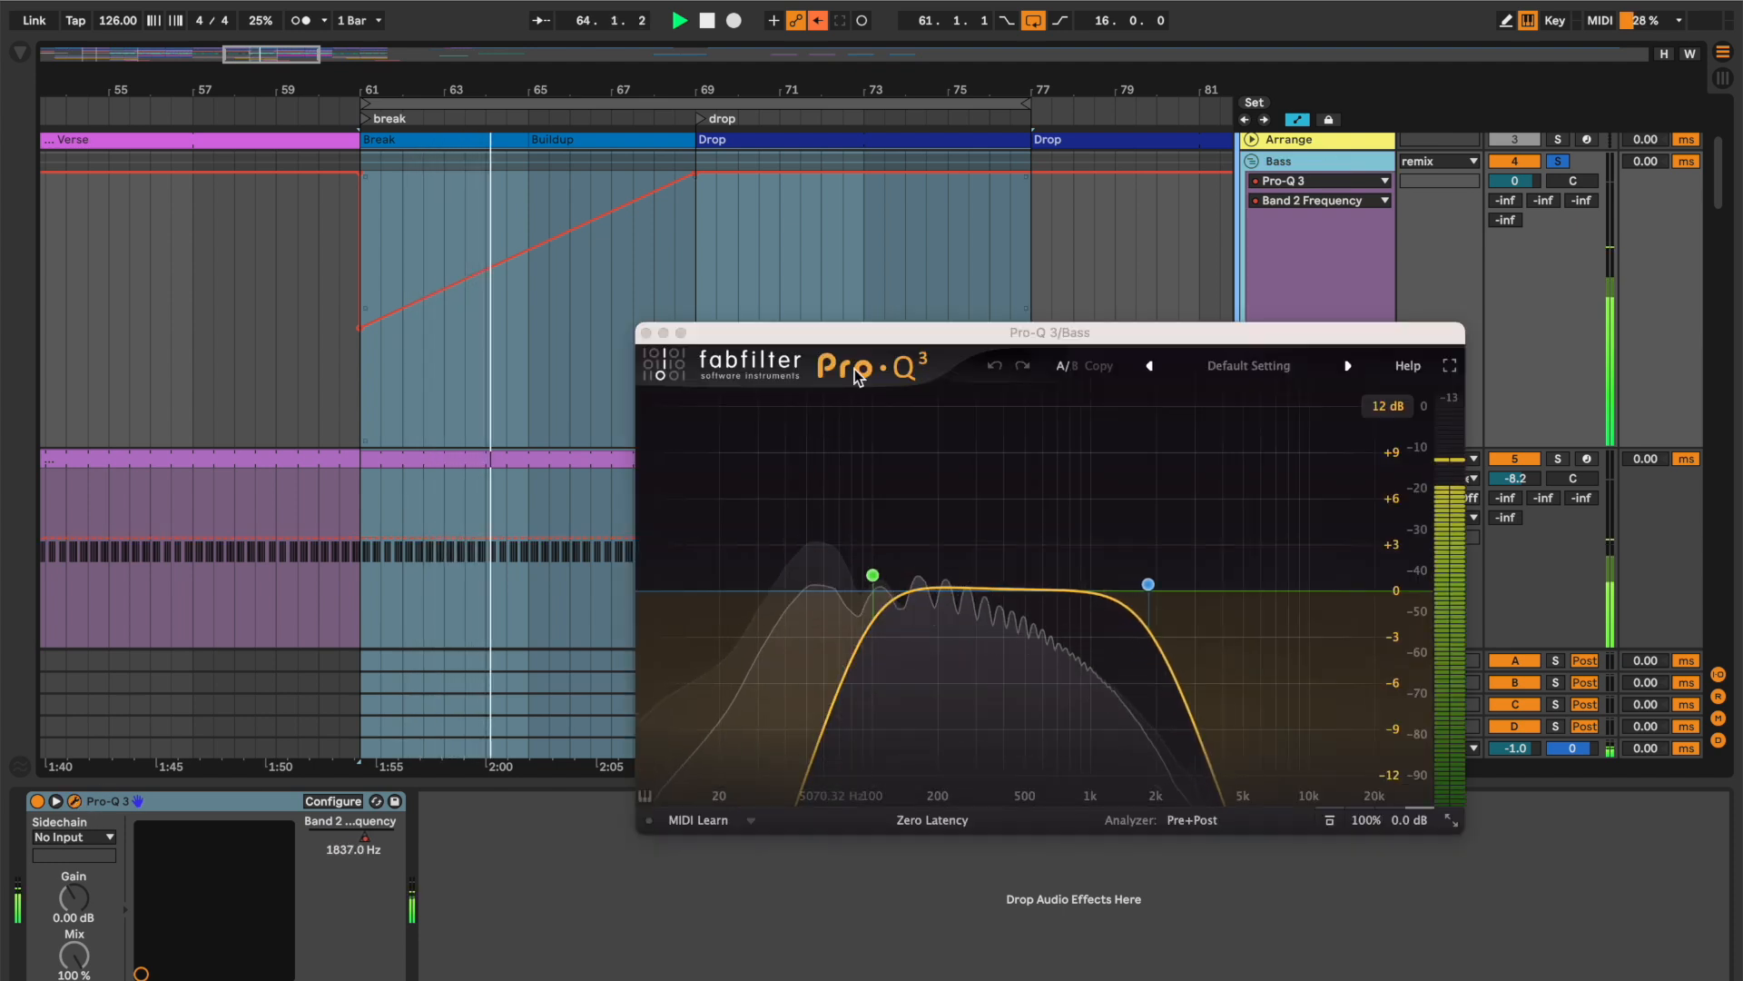
drag(869, 335, 978, 187)
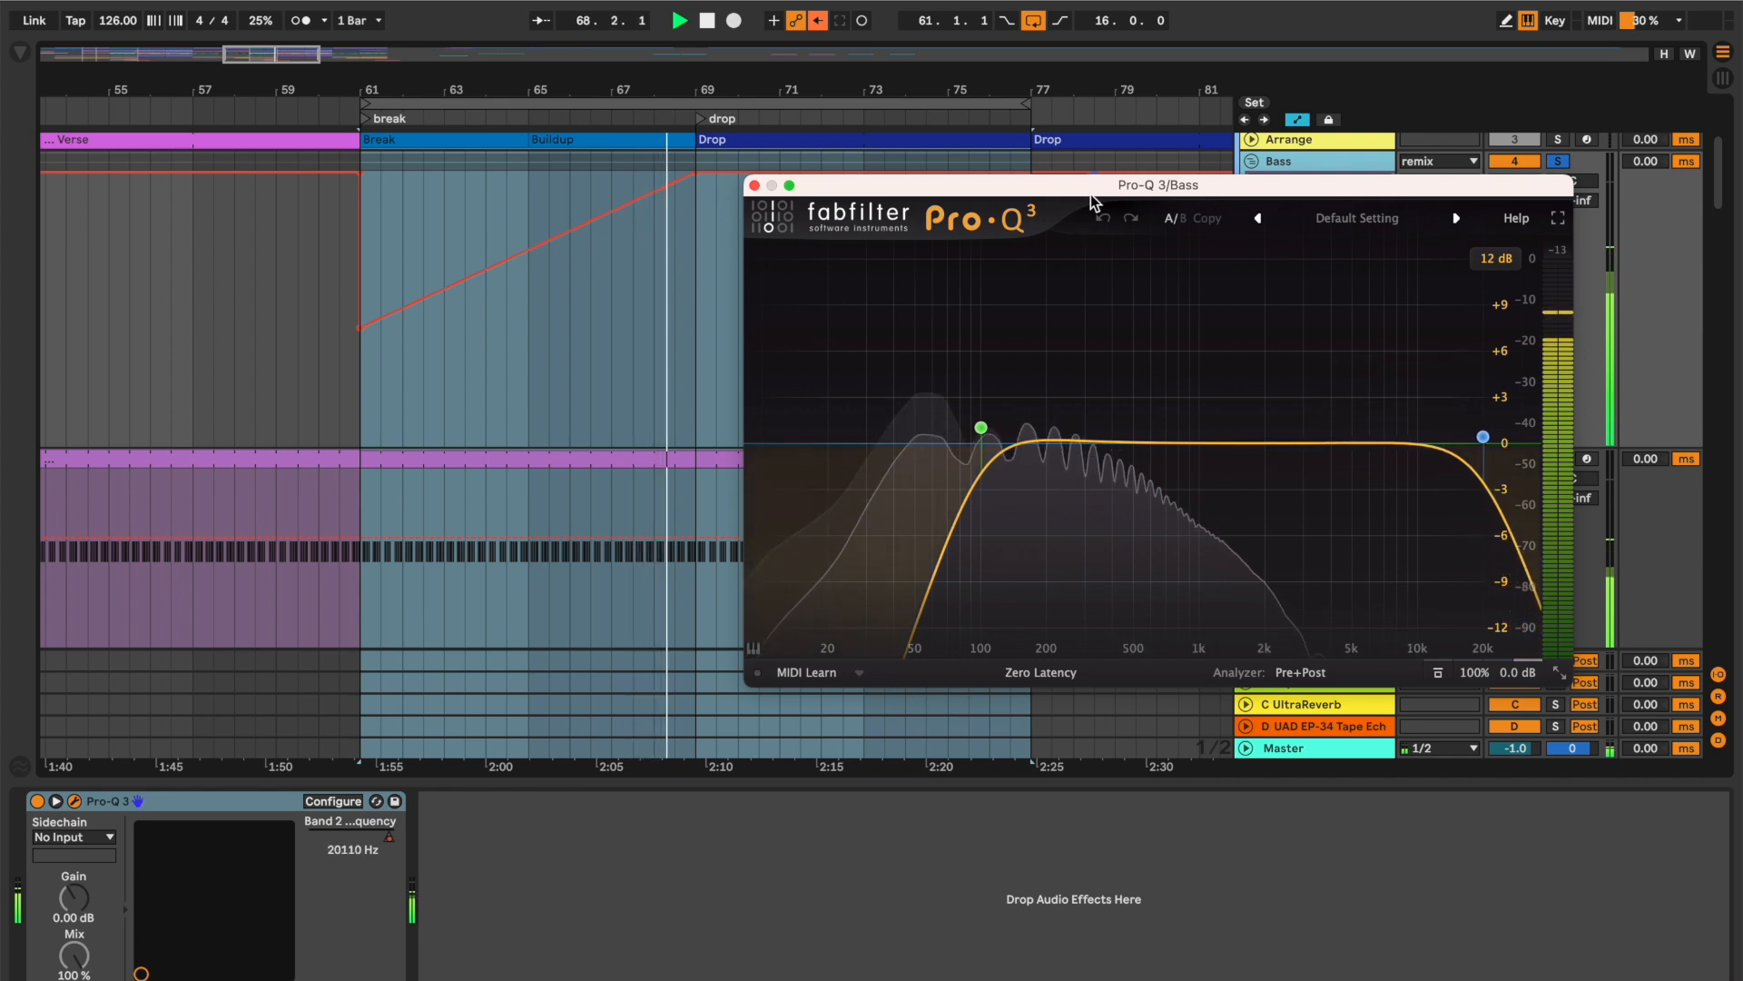
key(space)
mouse_move(985, 441)
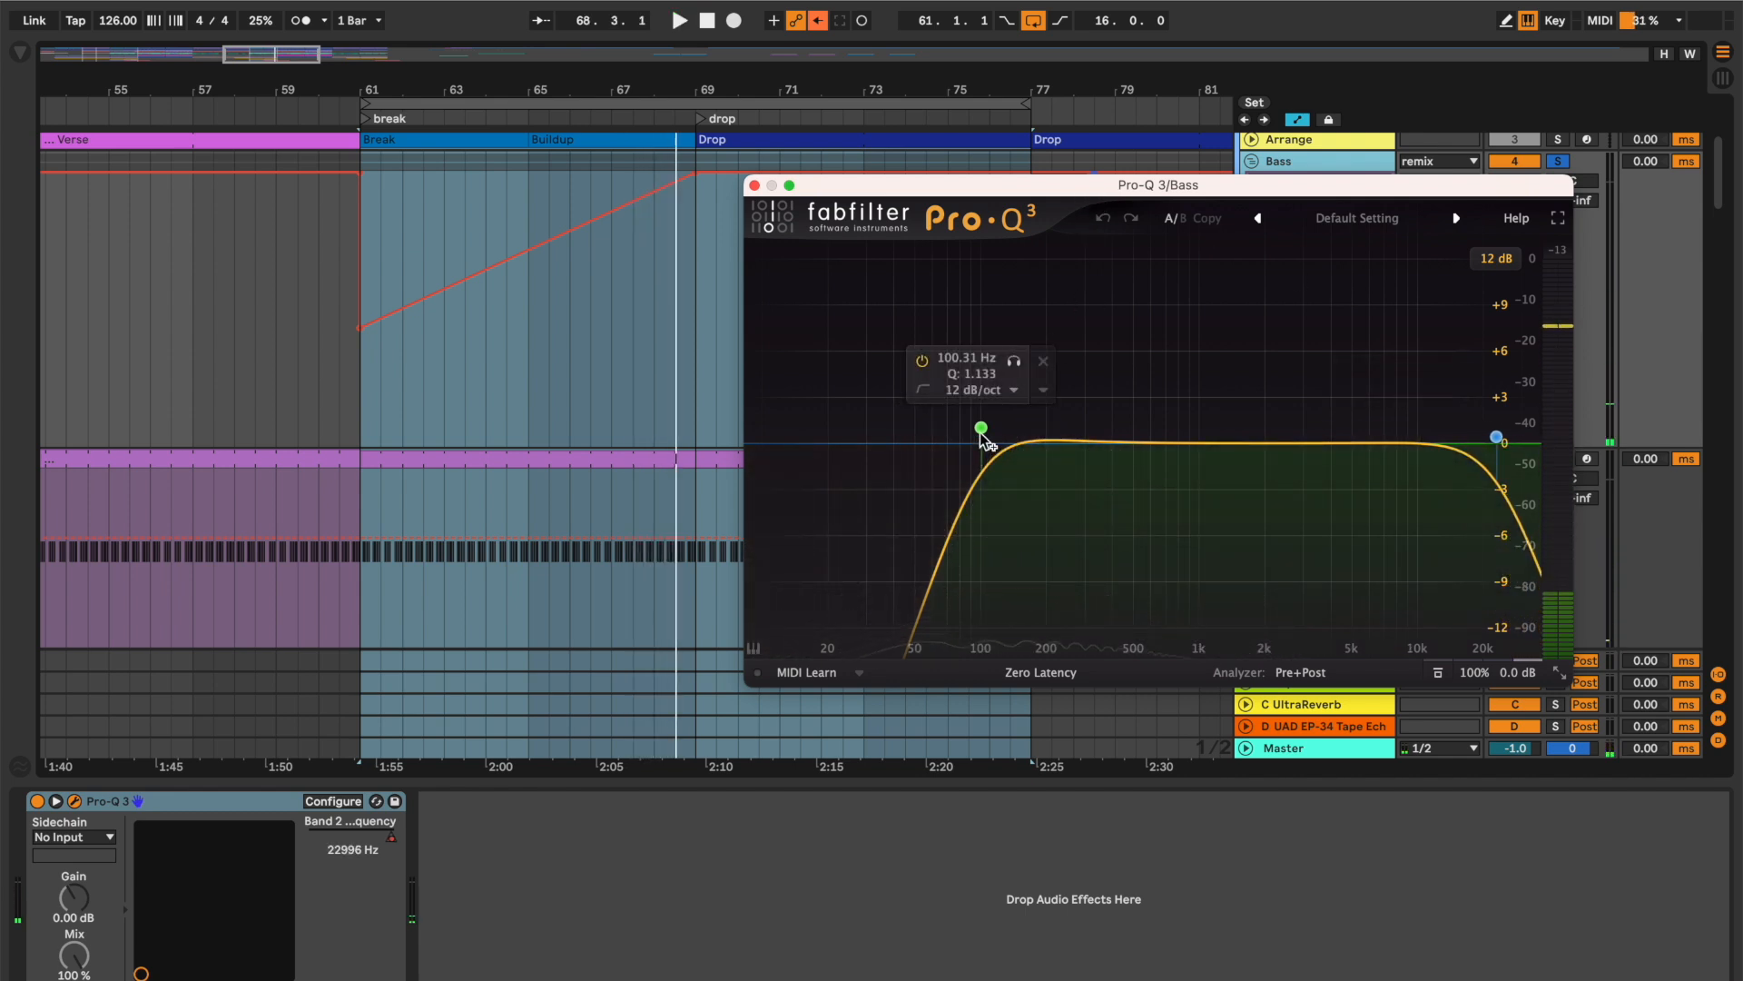
- Shorten the loop to the eight-bar break ending at bar 69, and unsolo the Bass group
click(1032, 78)
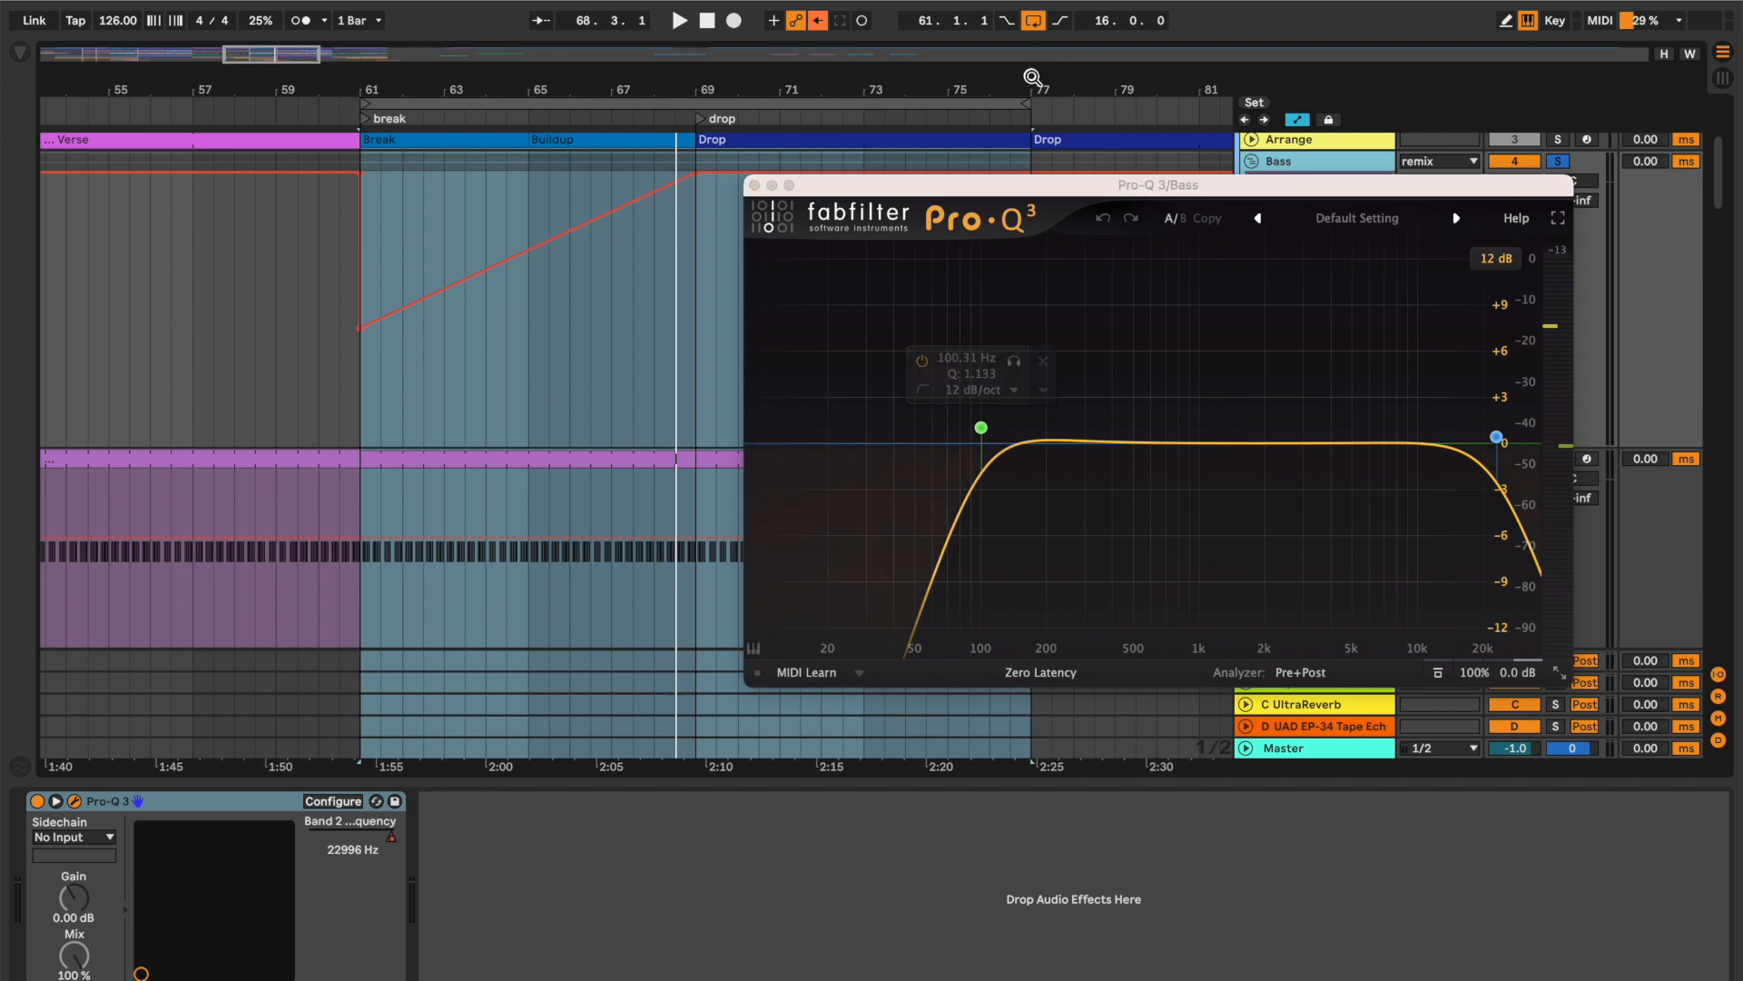
drag(1028, 104, 700, 116)
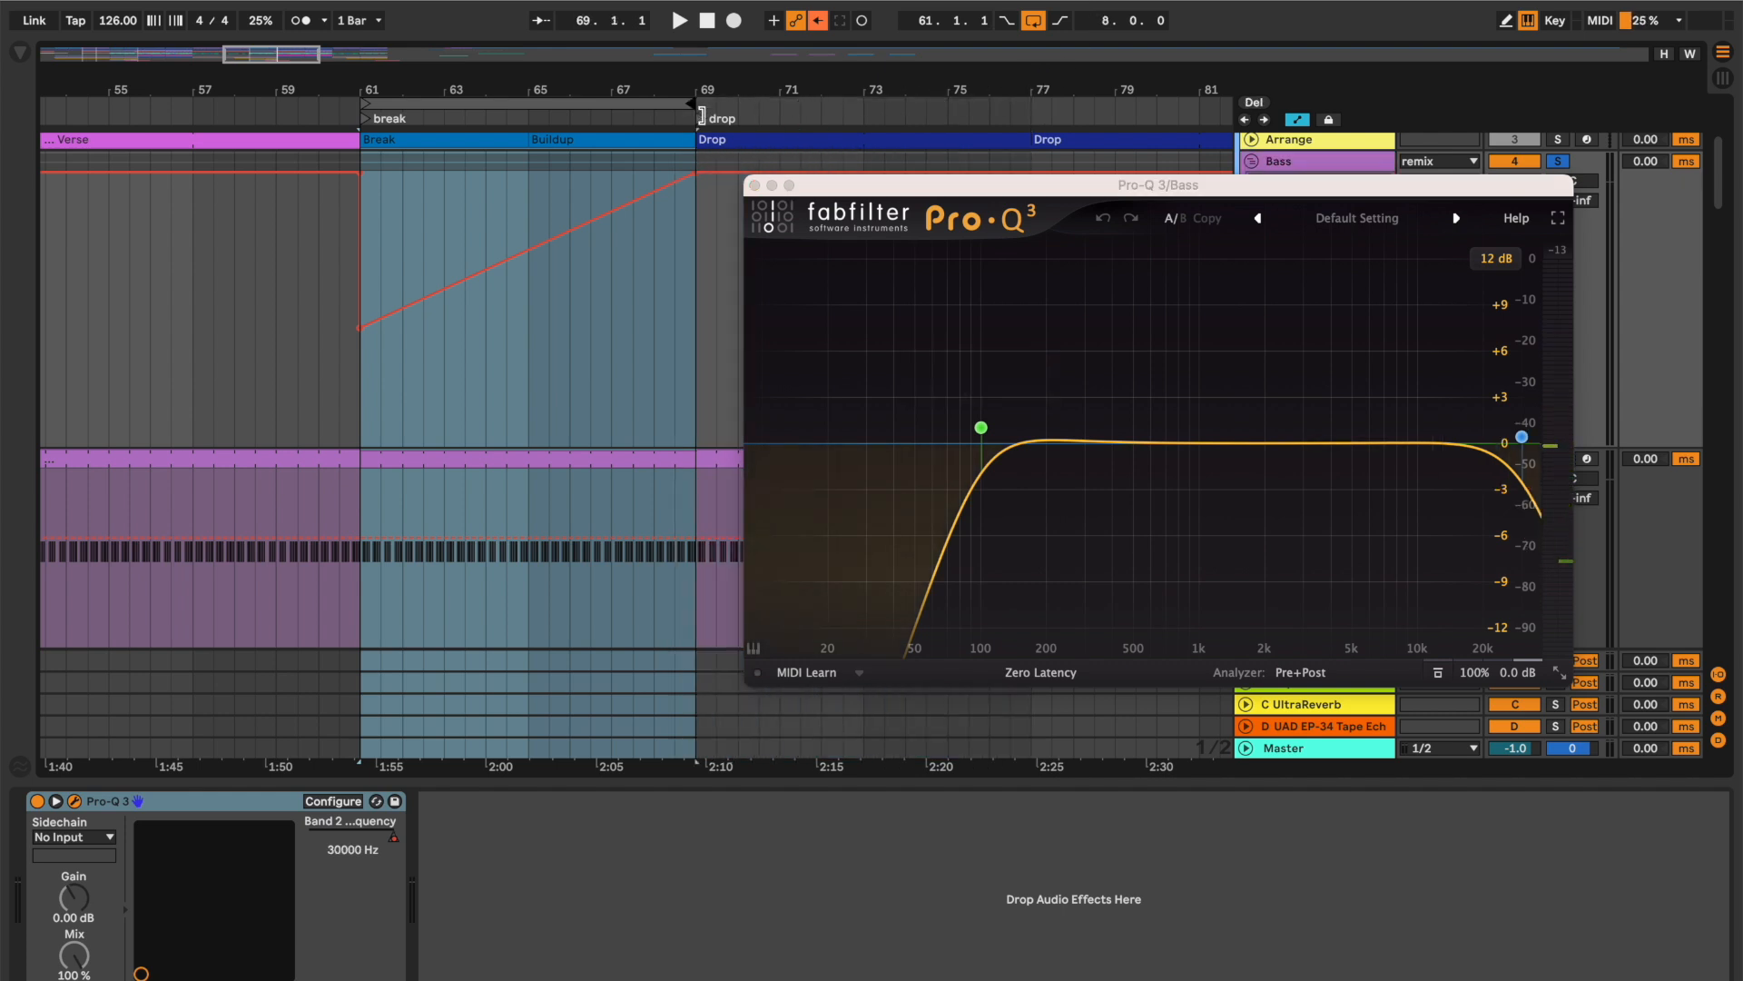
click(755, 185)
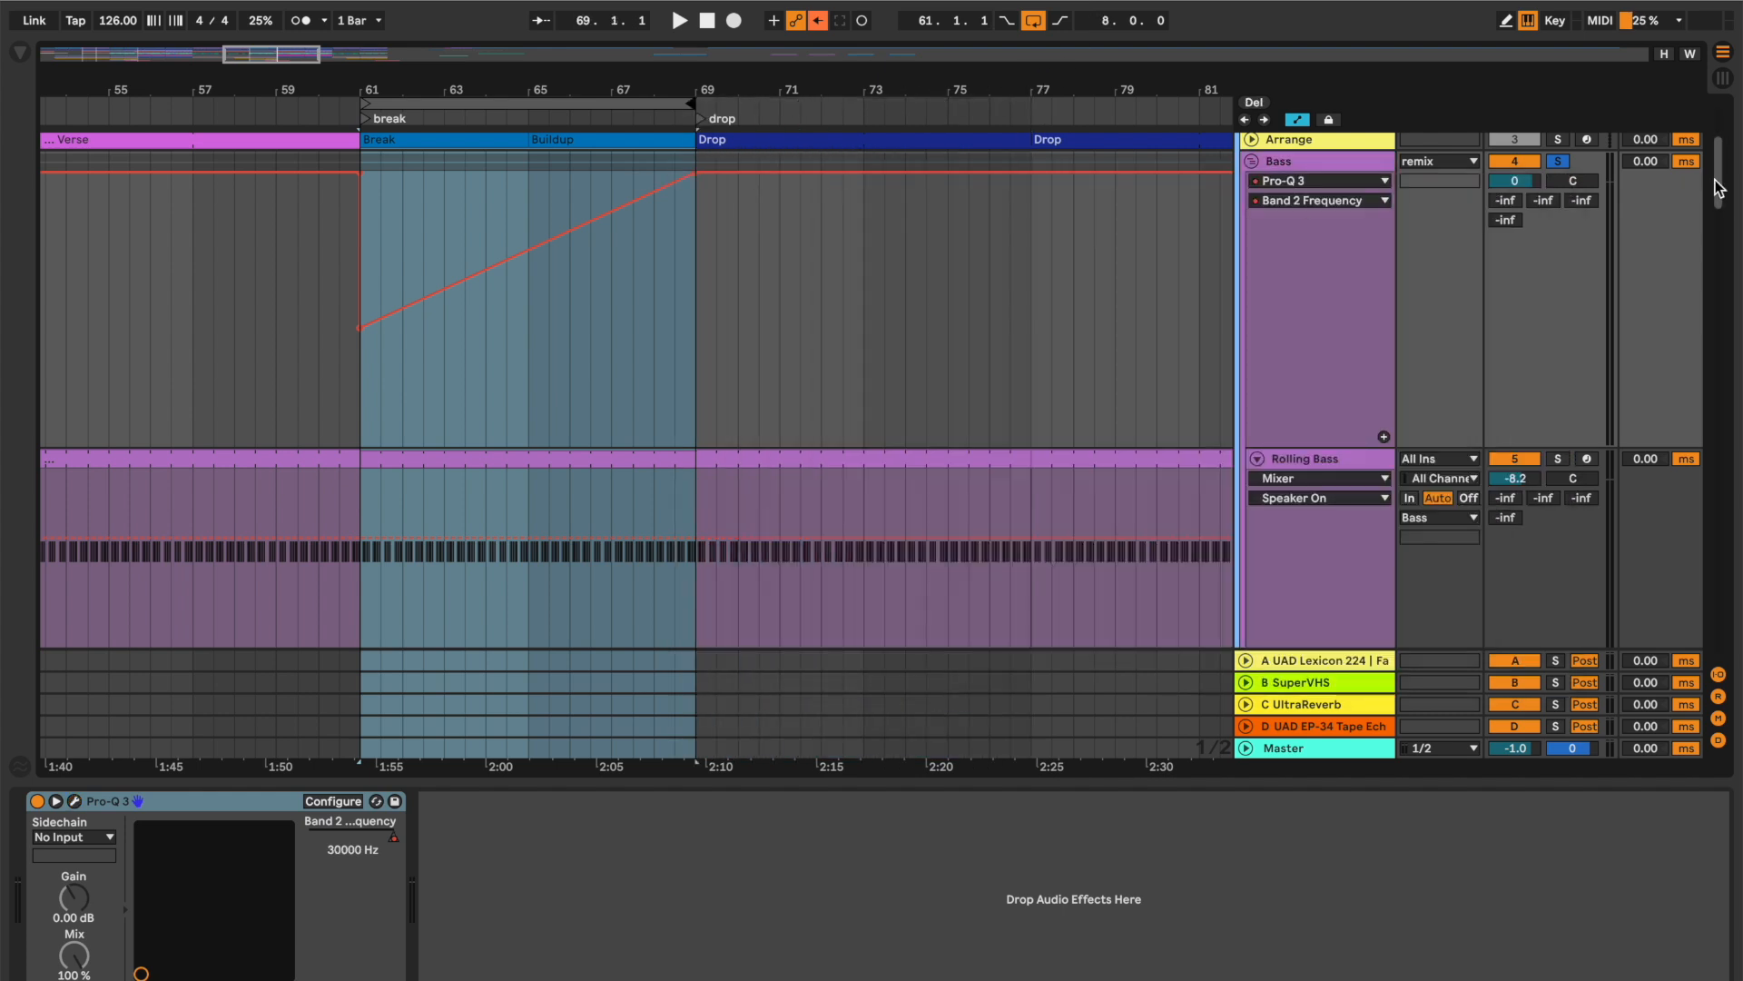
click(1558, 161)
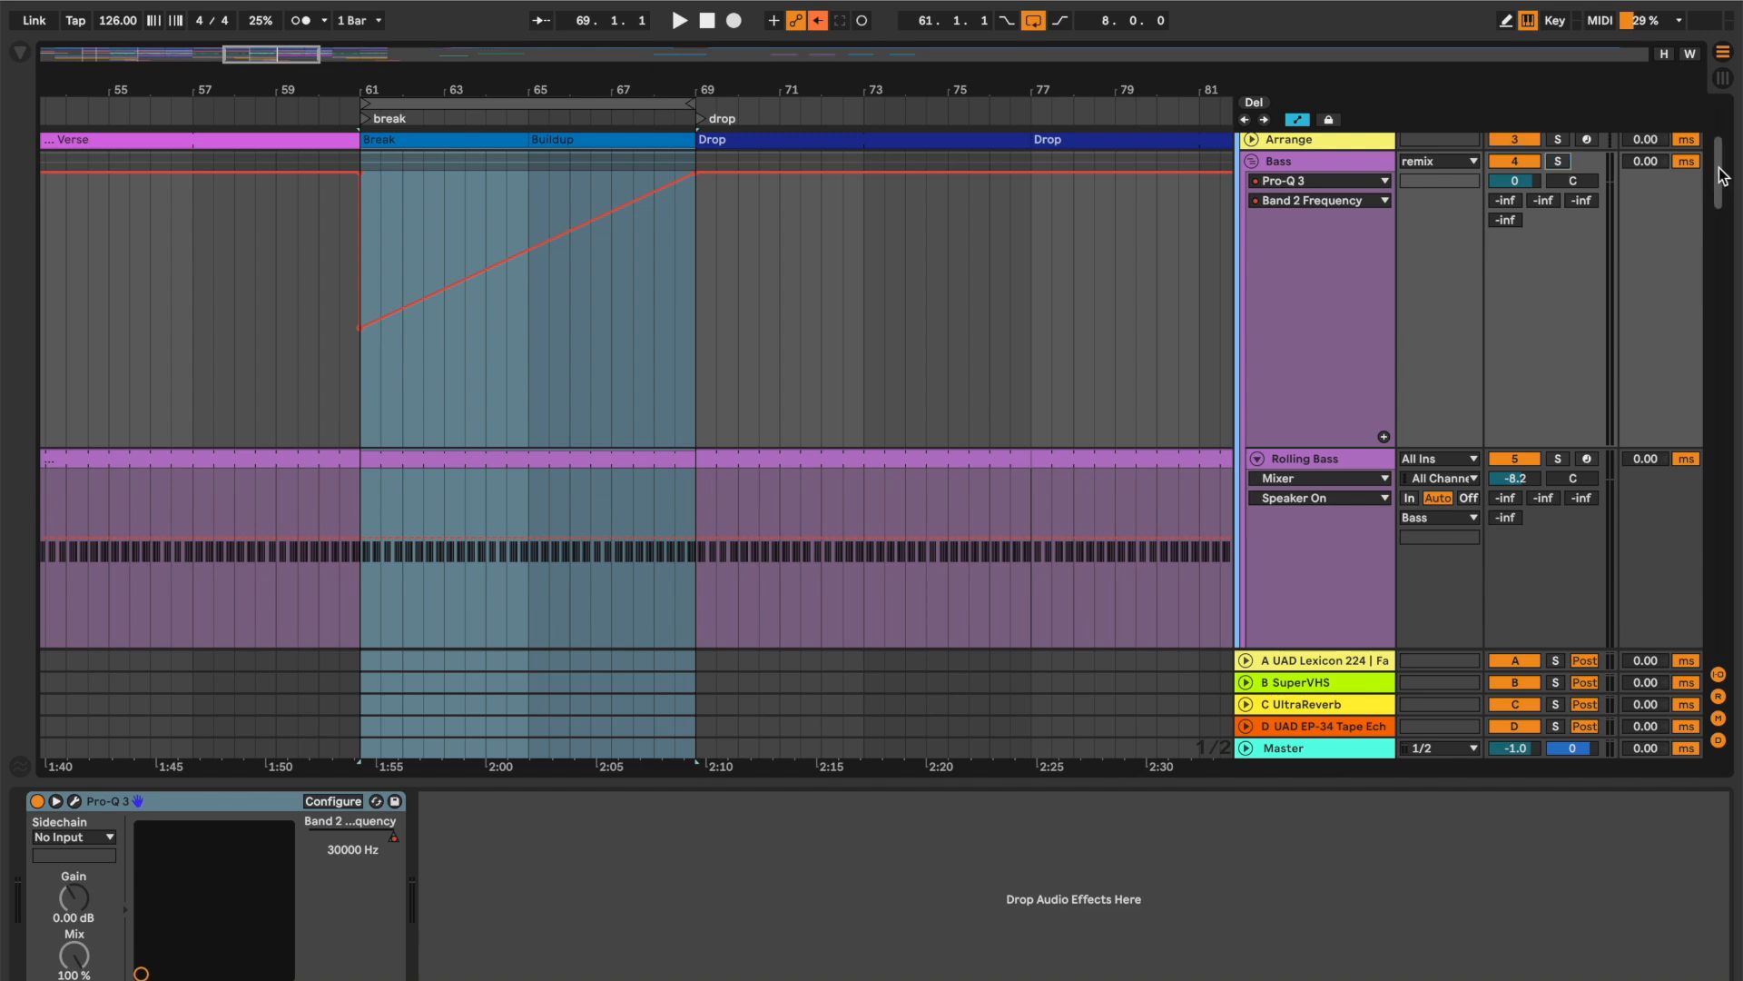
- Audition the soloed Loop 2 track with its FabFilter Pro-Q 3 sweep in the break, and unsolo it when done
drag(1722, 175, 1718, 385)
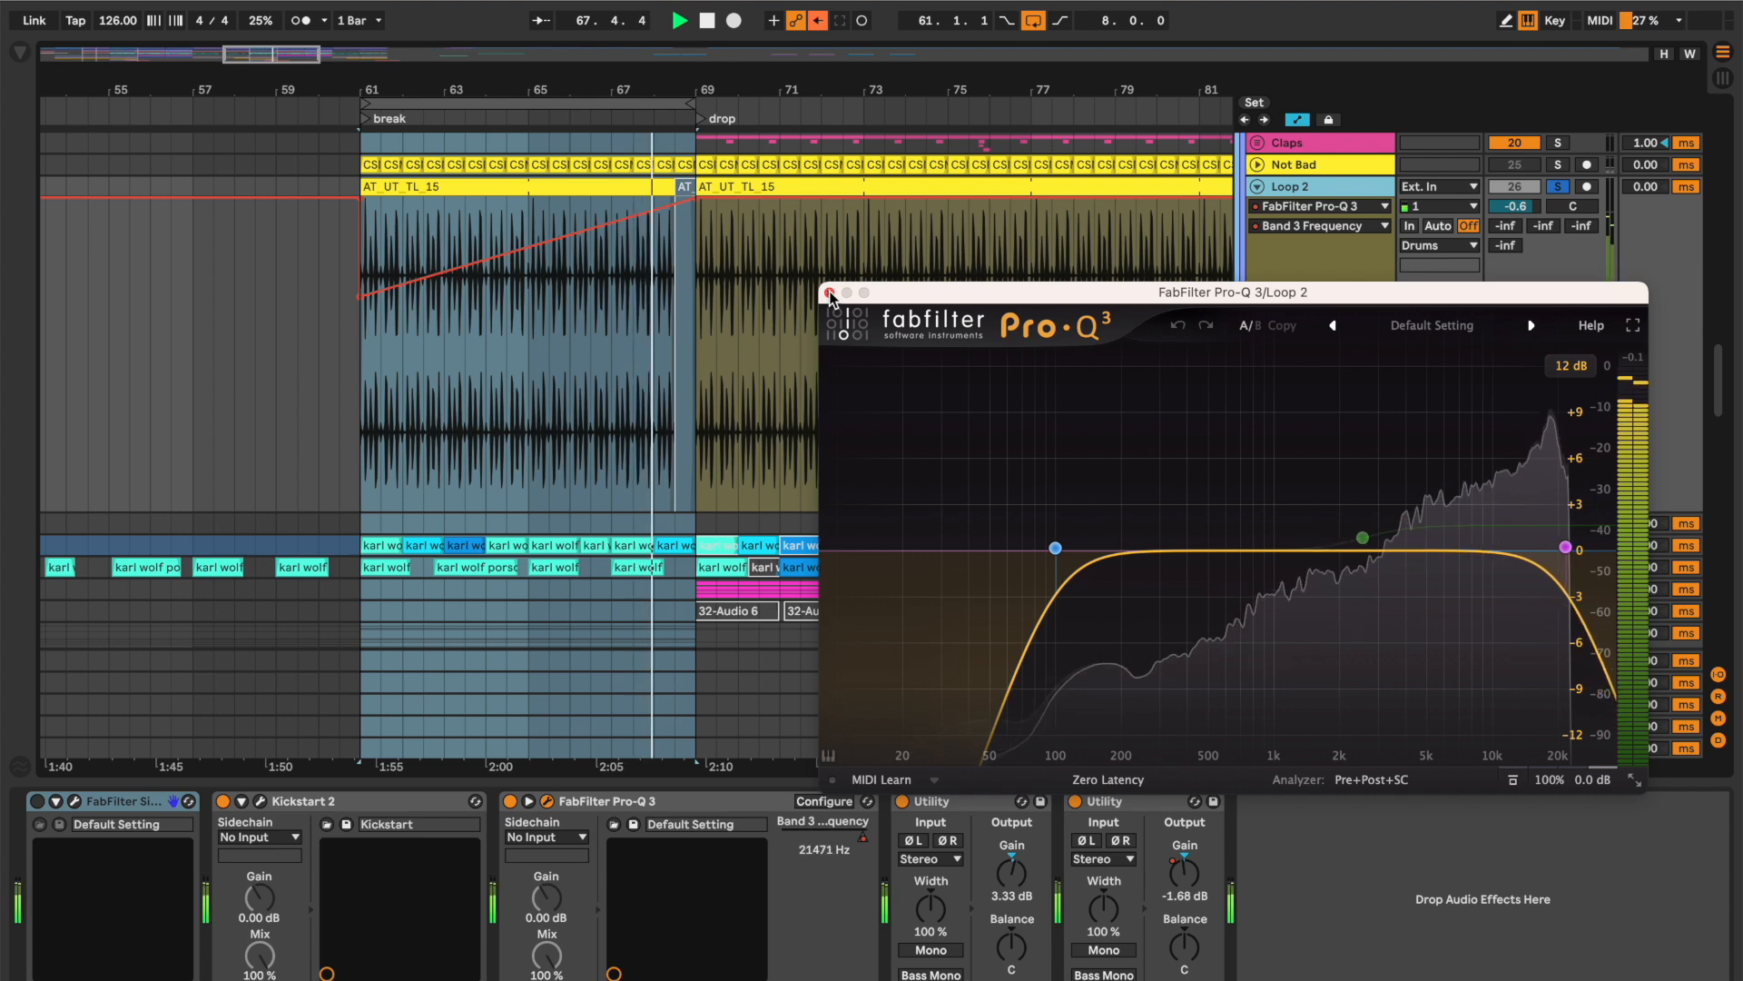
click(828, 293)
key(space)
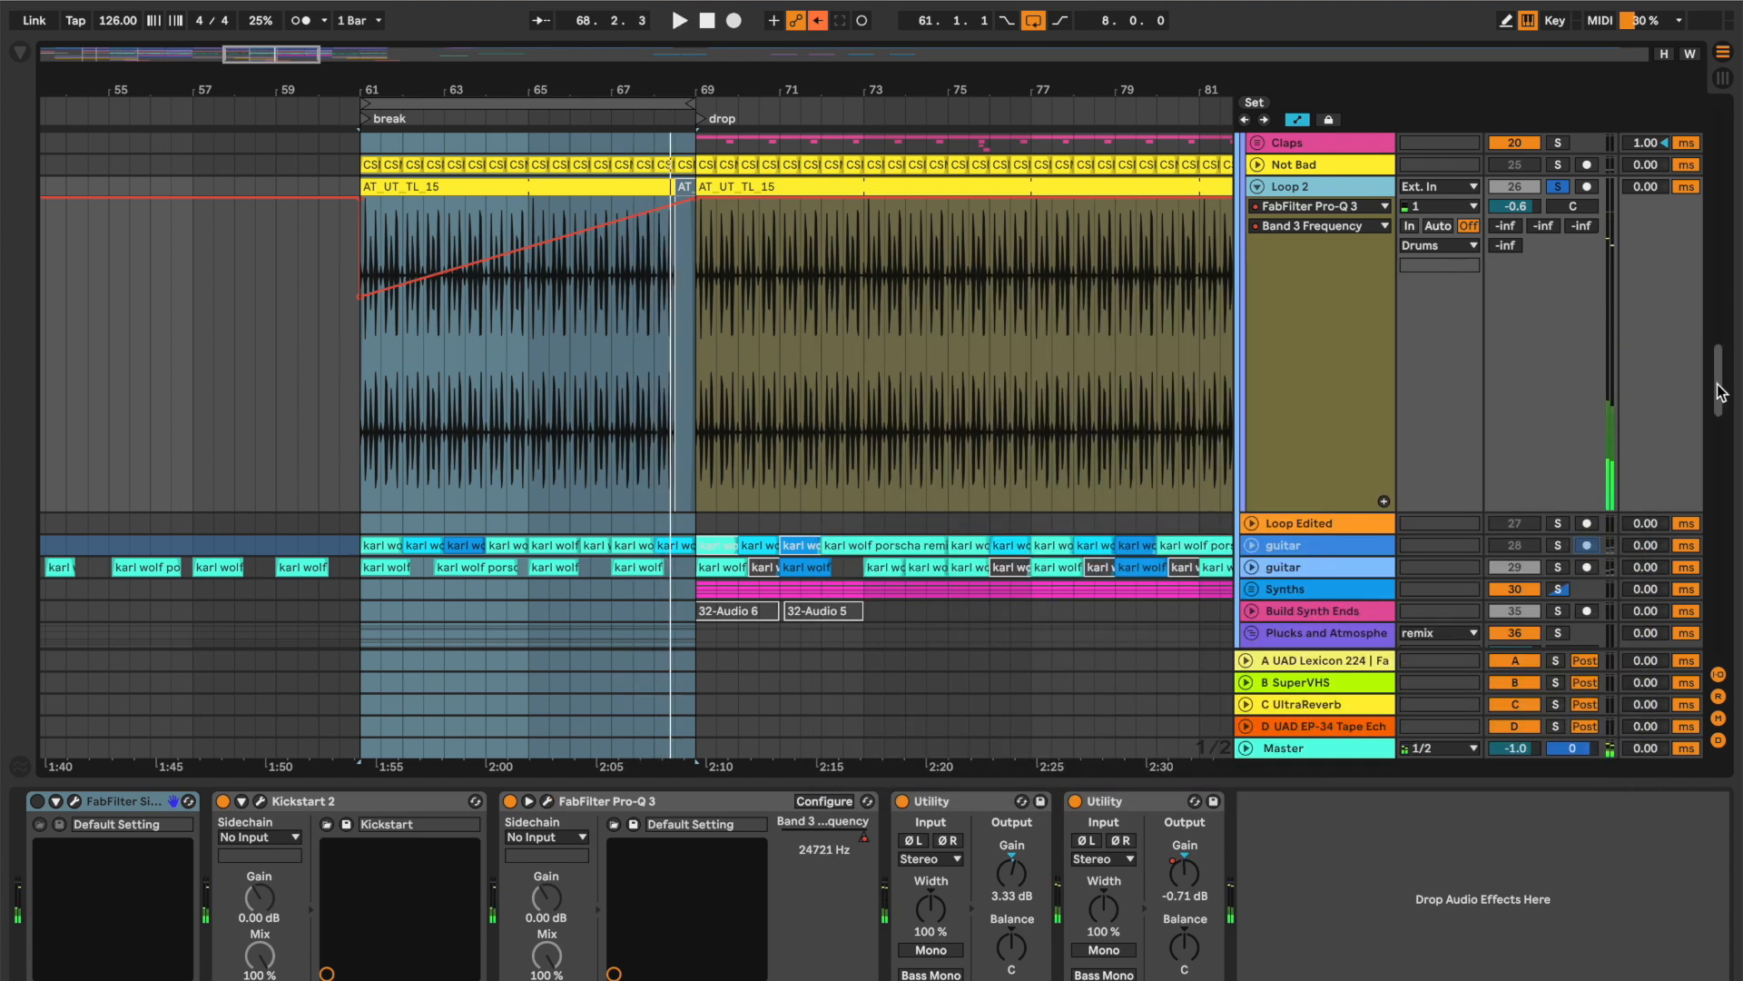
scroll(1719, 370, up, 3)
click(1559, 373)
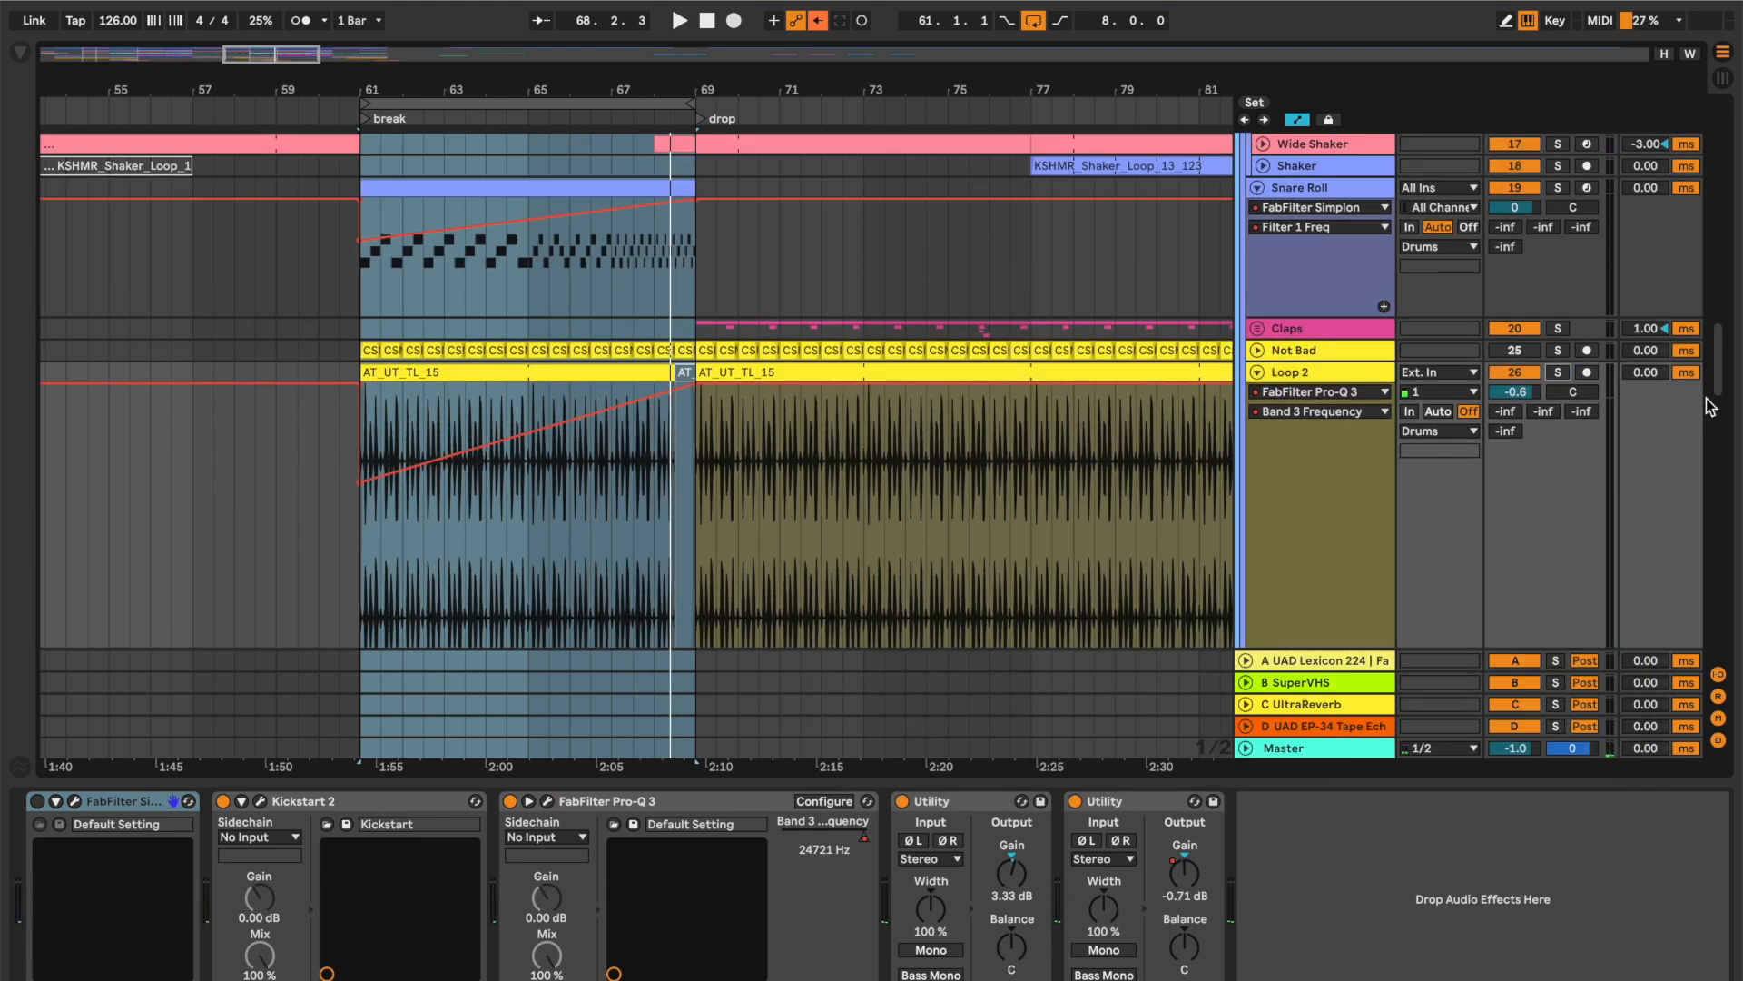
- Play the break with the Open HH track soloed, and unsolo it when done
scroll(1723, 388, up, 5)
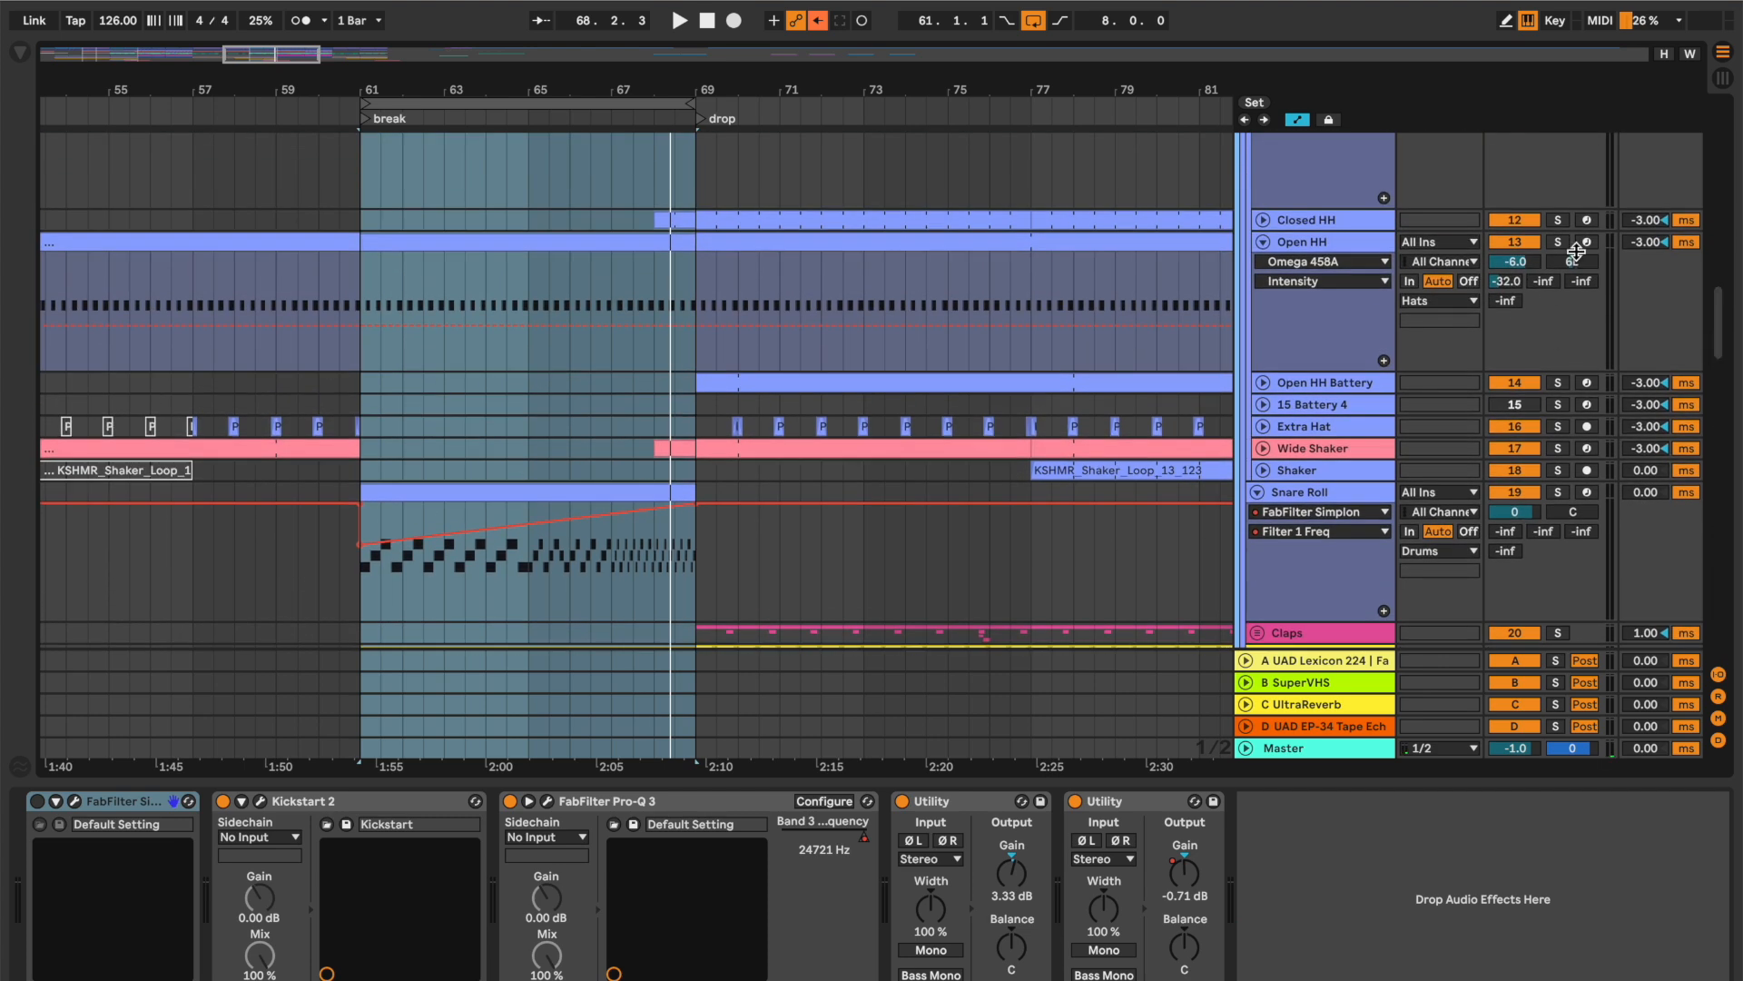
key(space)
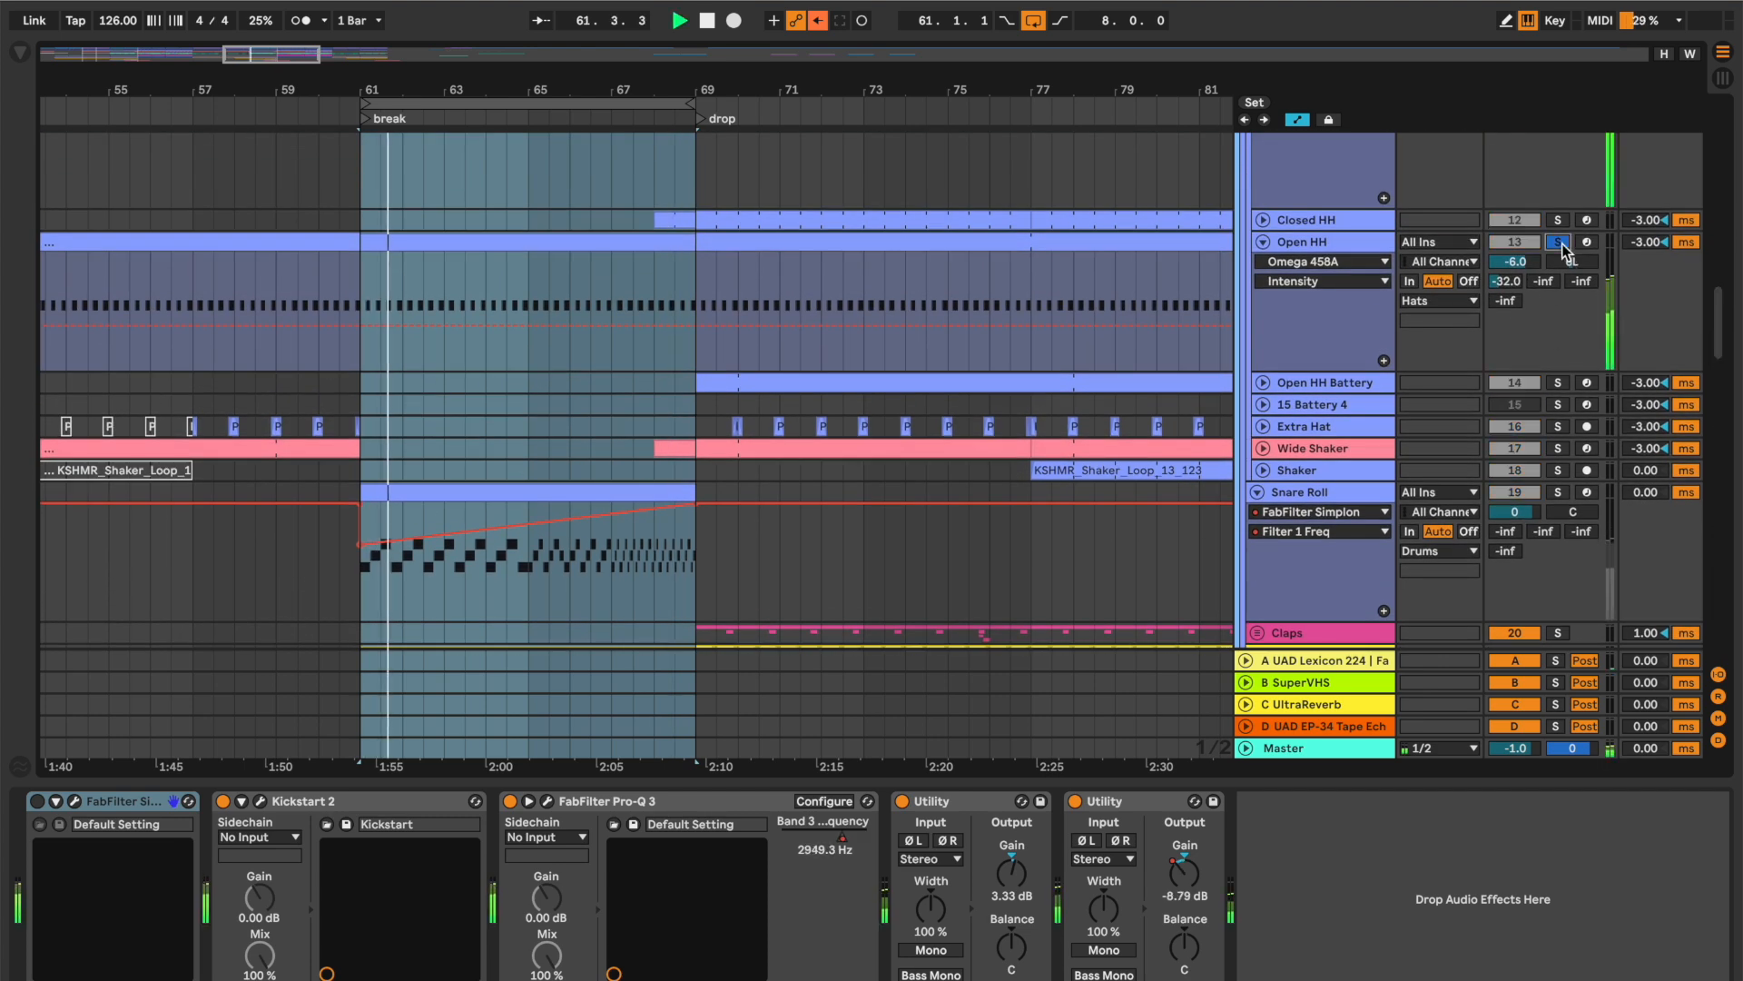
click(1558, 242)
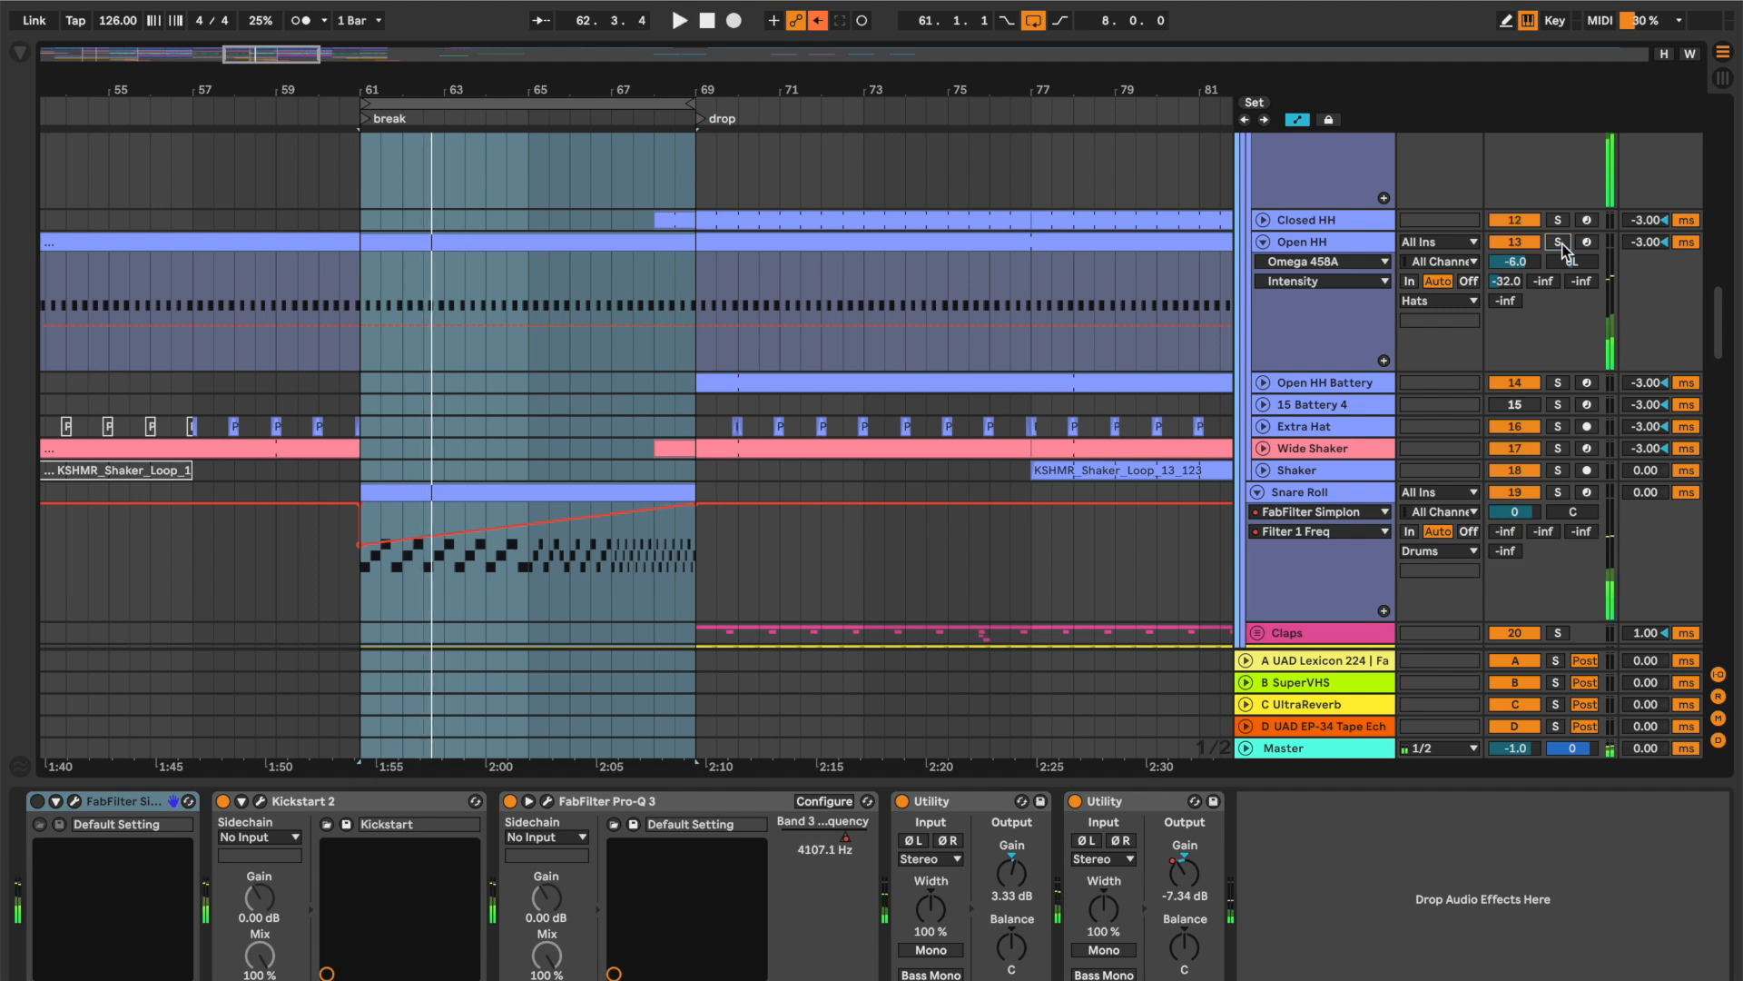
- Solo the Snare Roll track during break playback and open its MIDI clip
click(1317, 497)
click(1558, 492)
key(space)
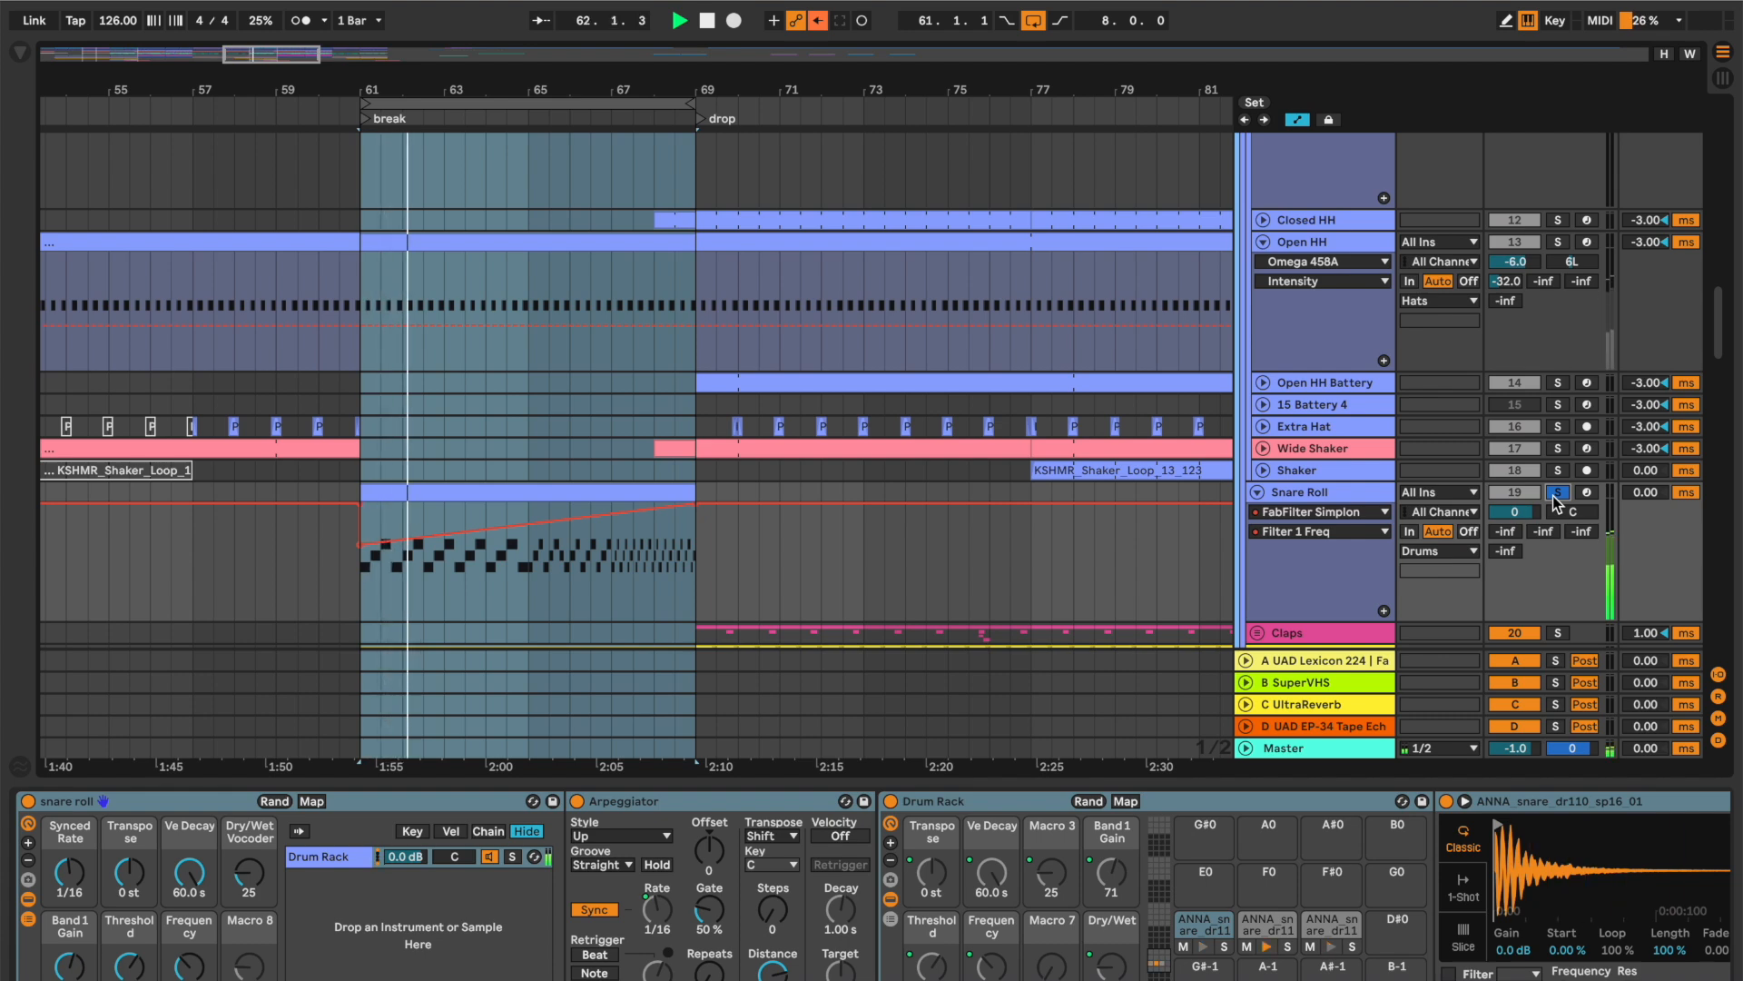
double_click(499, 498)
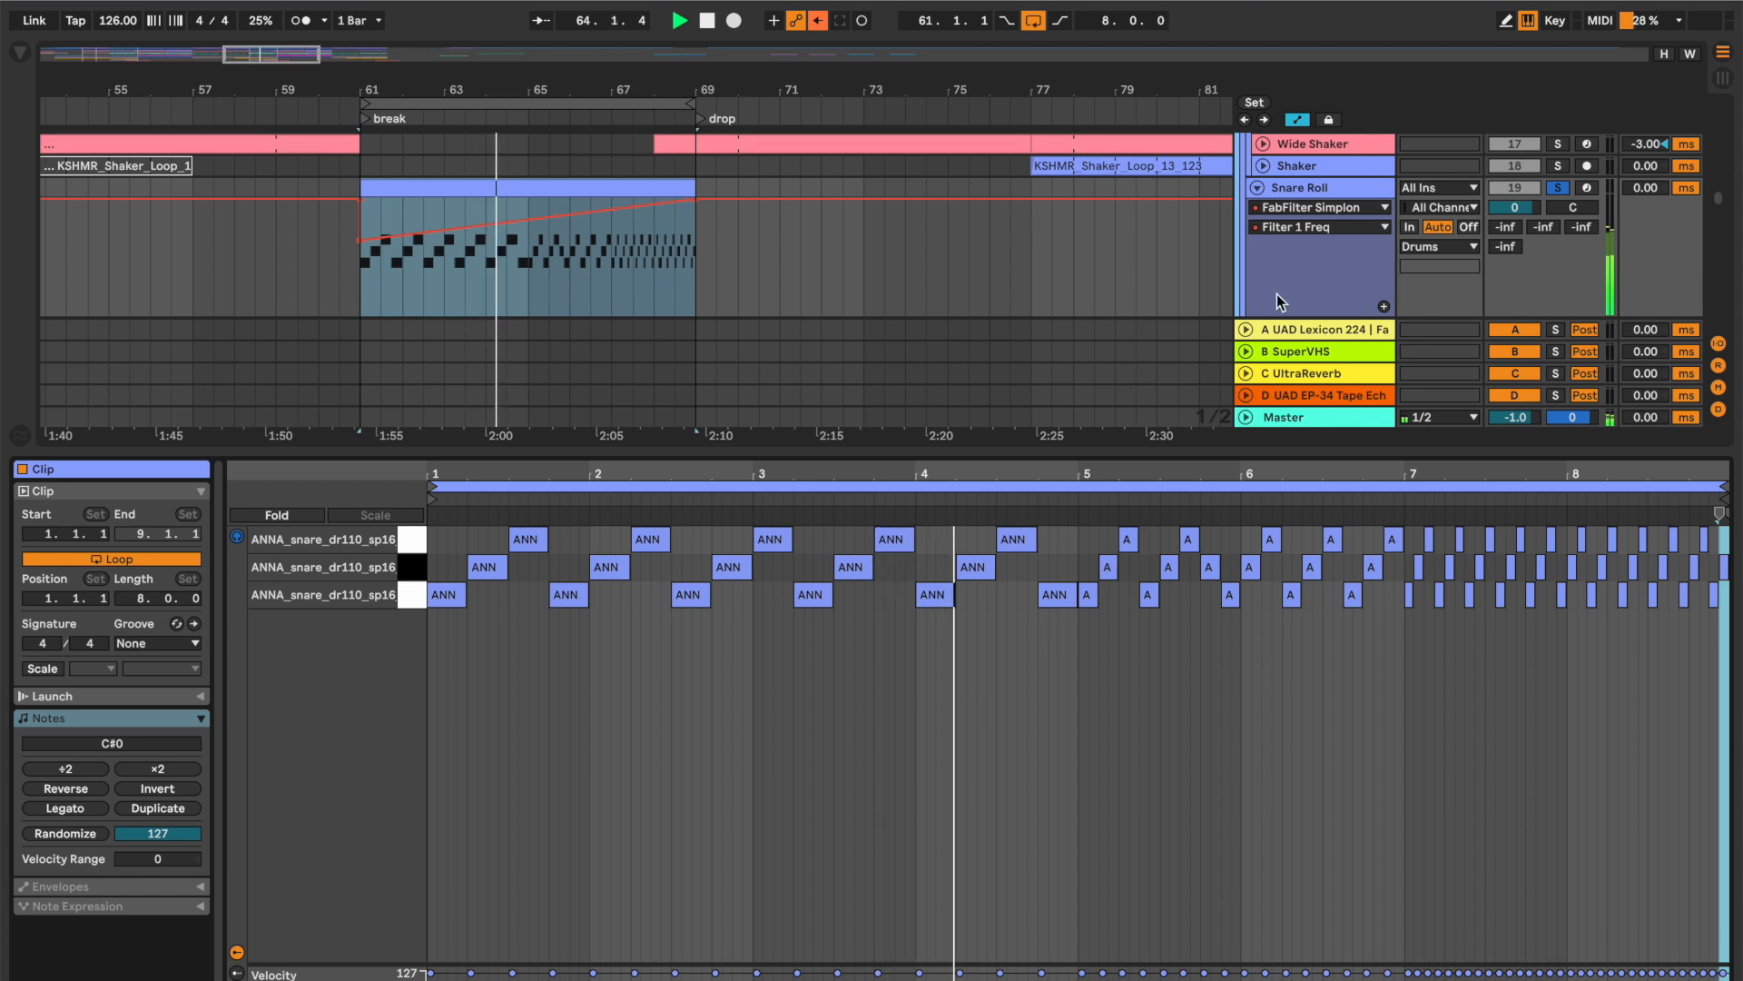
click(1314, 186)
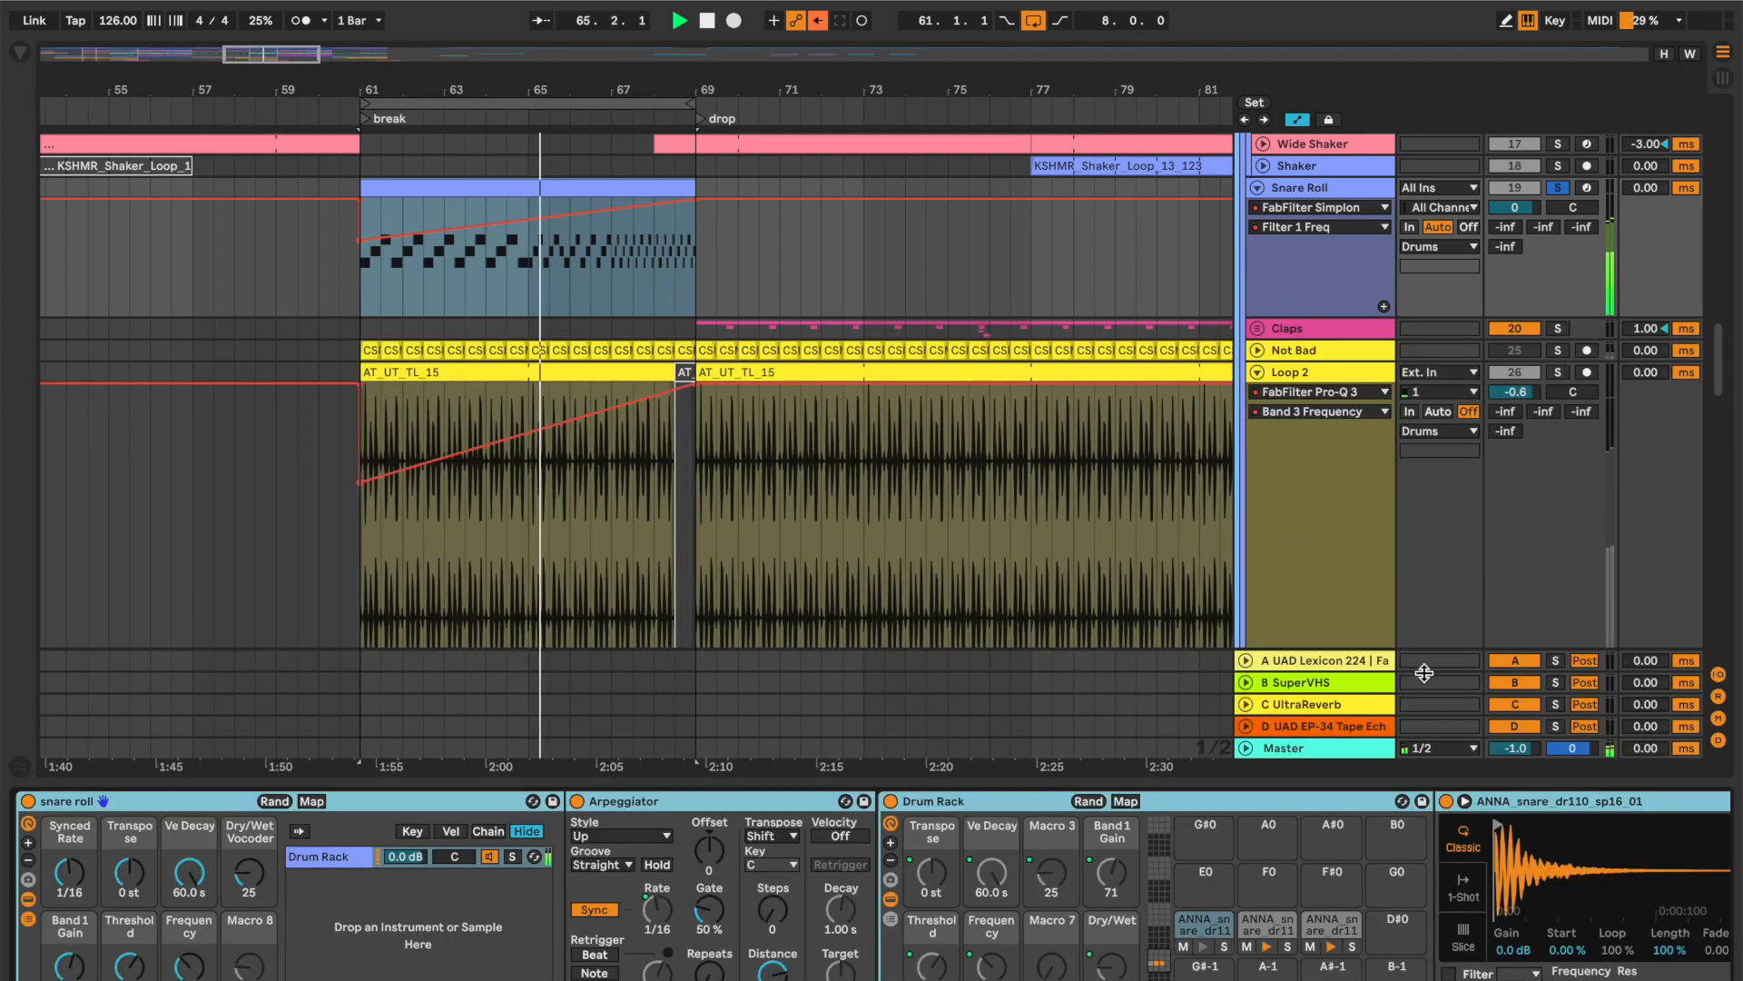
scroll(871, 885, right, 4)
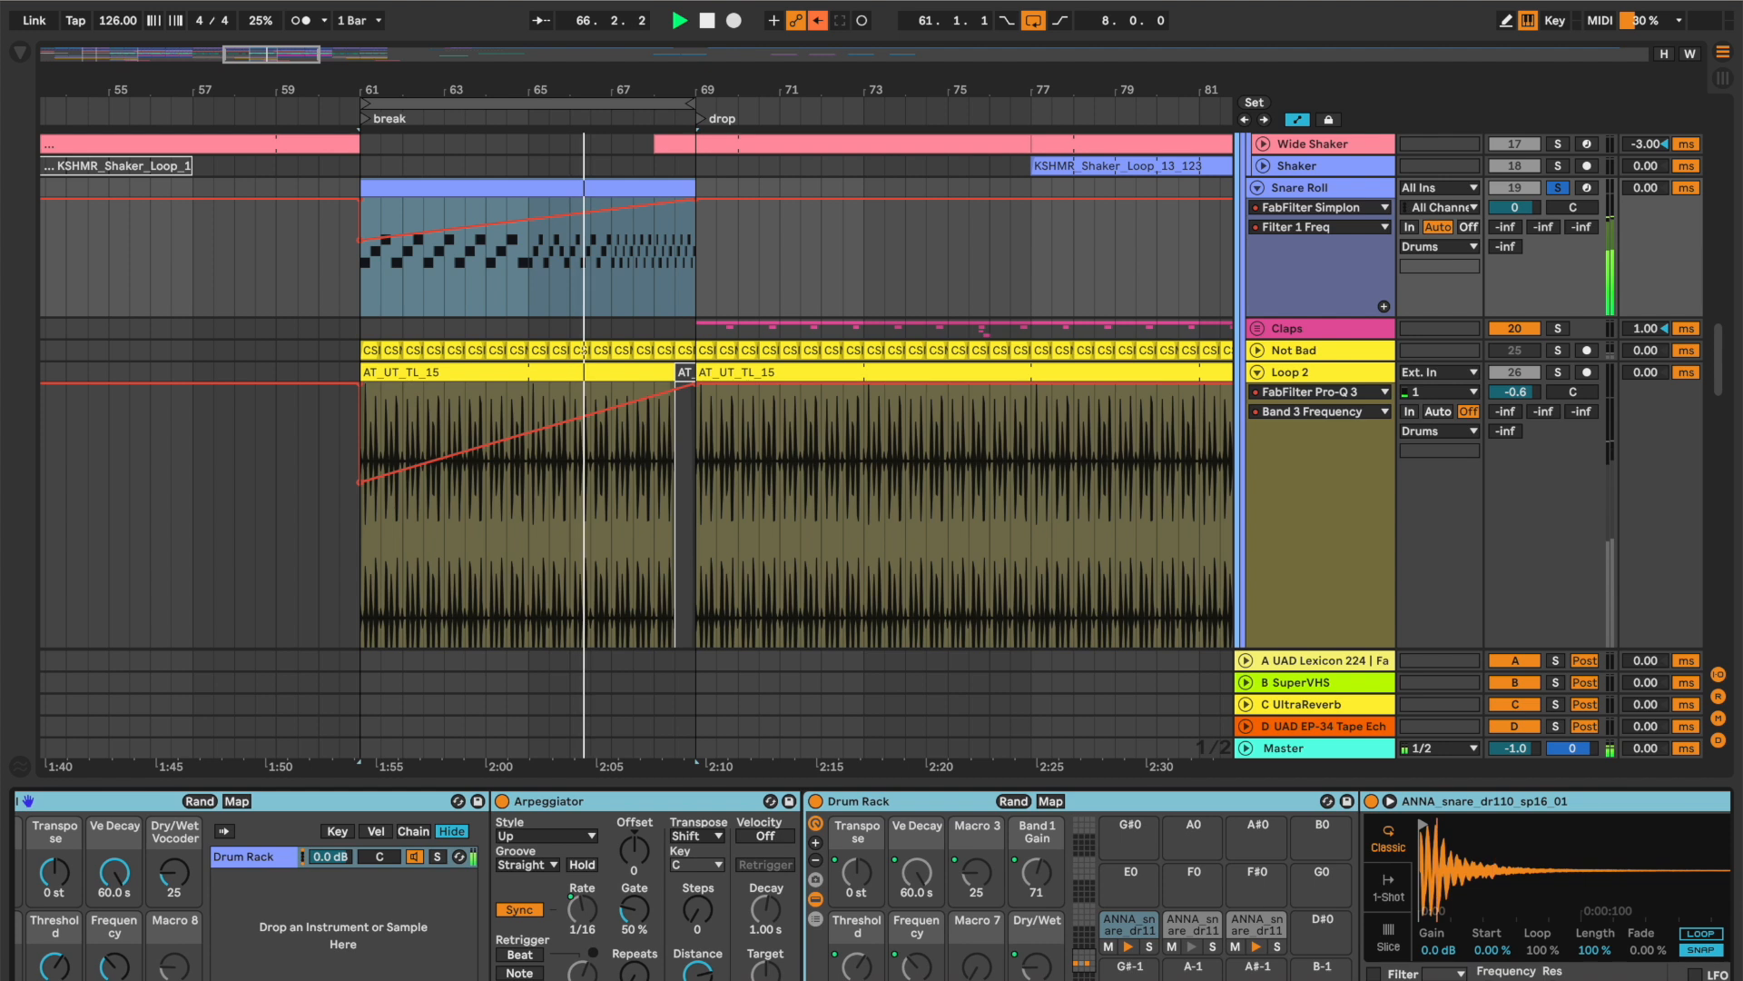
scroll(872, 885, right, 3)
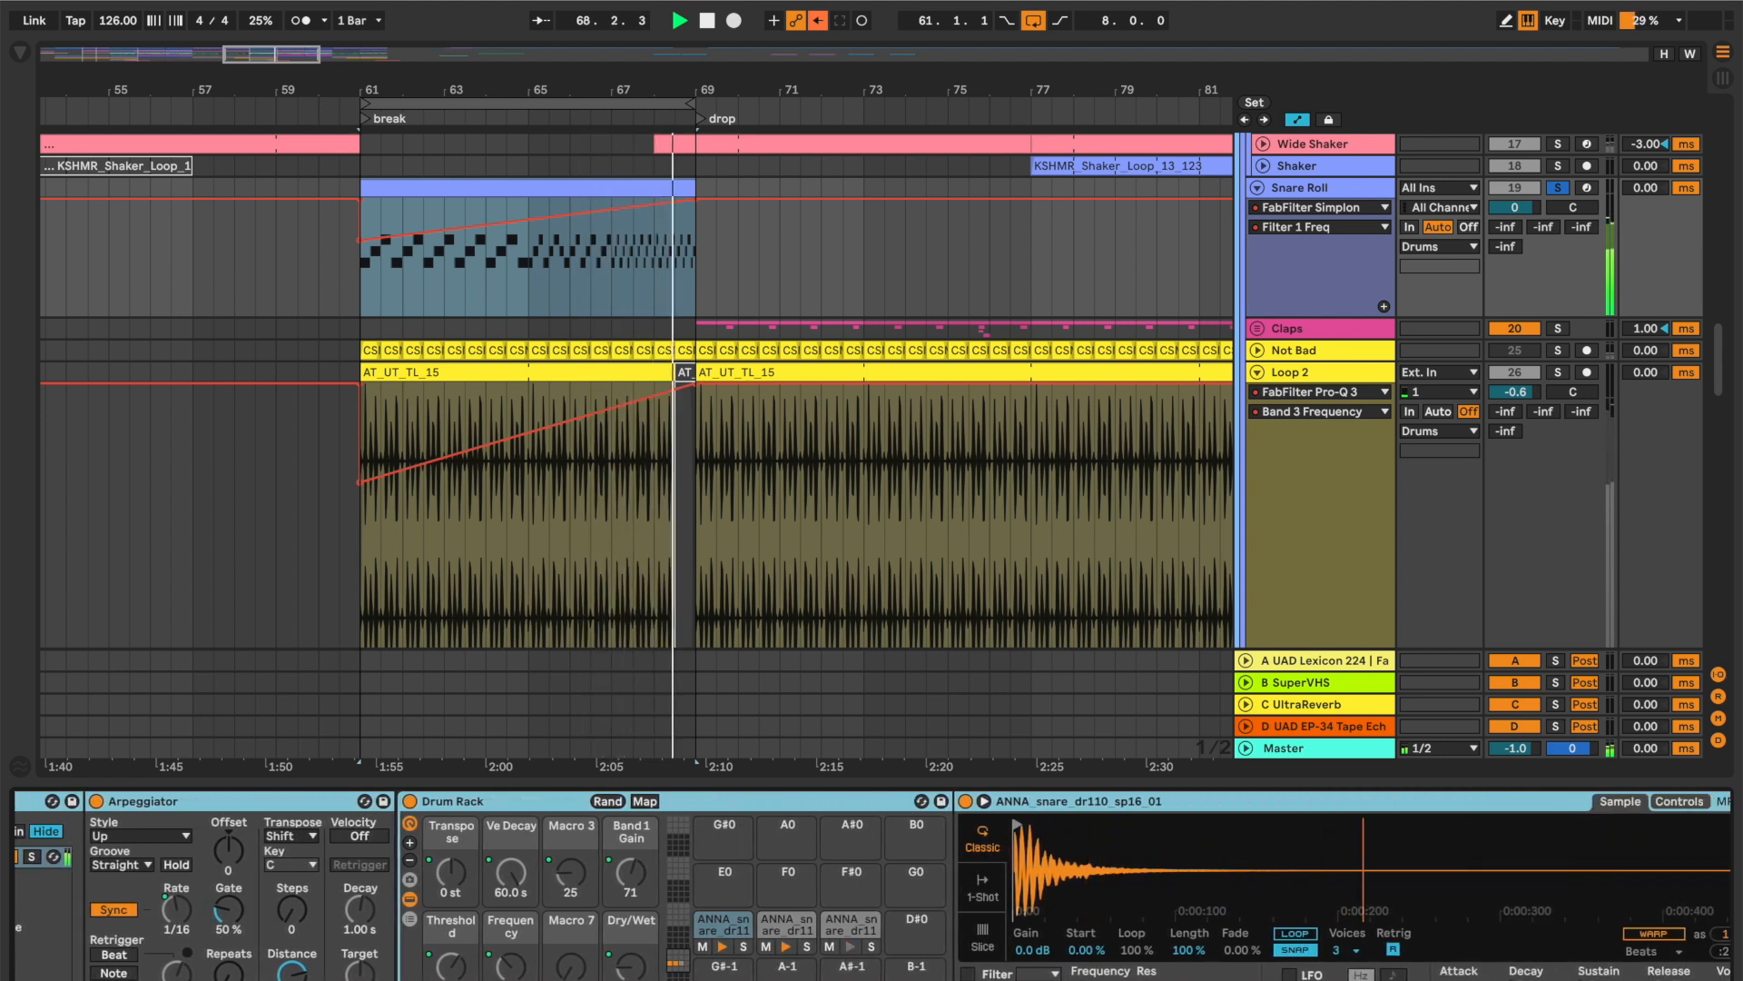
key(space)
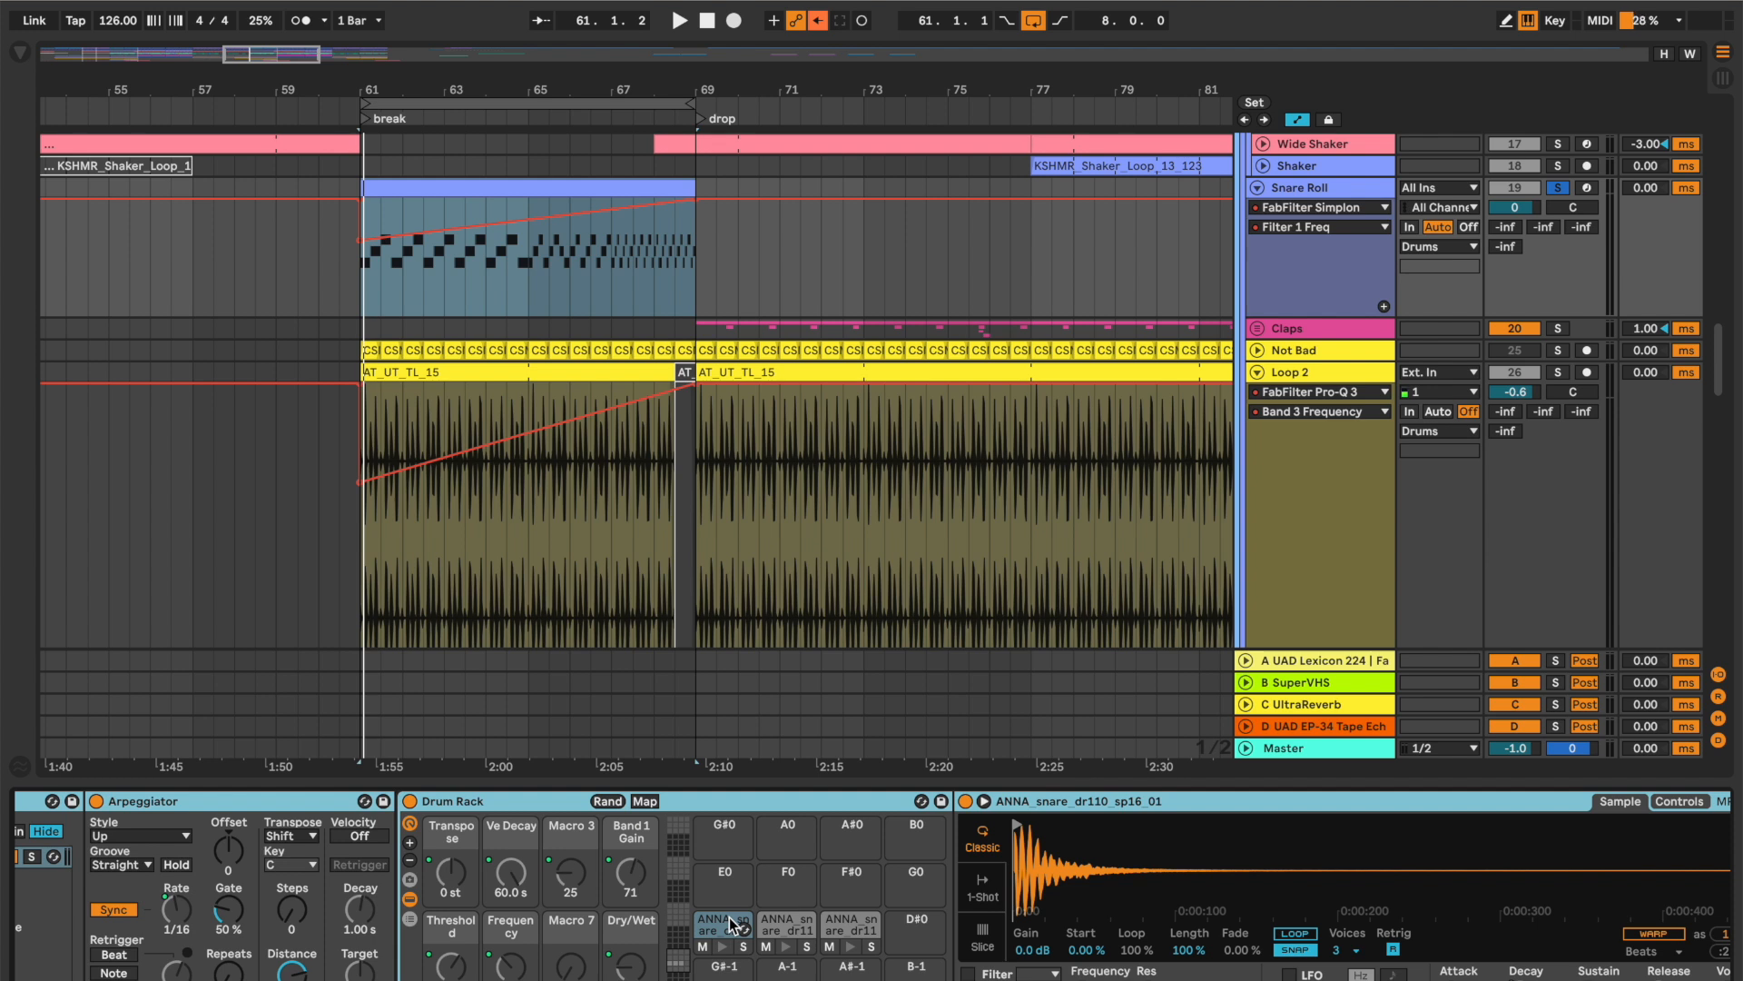
- Reopen the Snare Roll's MIDI clip and listen to its note pattern from the start of the break
double_click(423, 179)
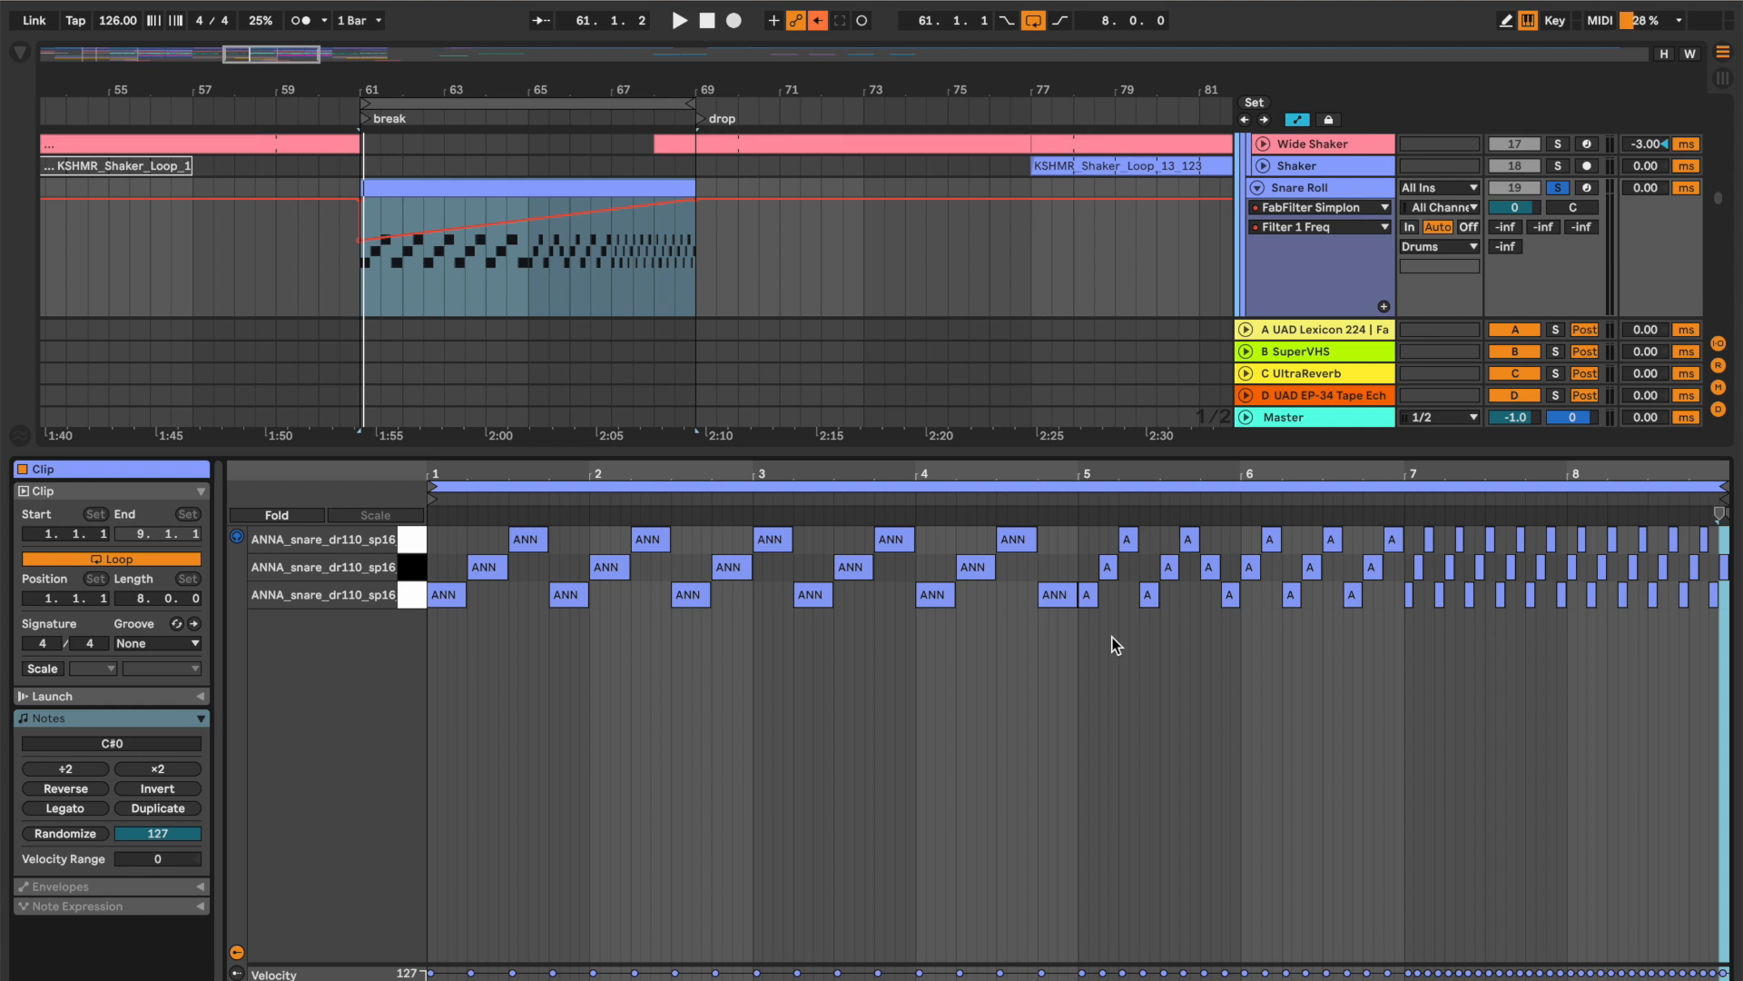
key(space)
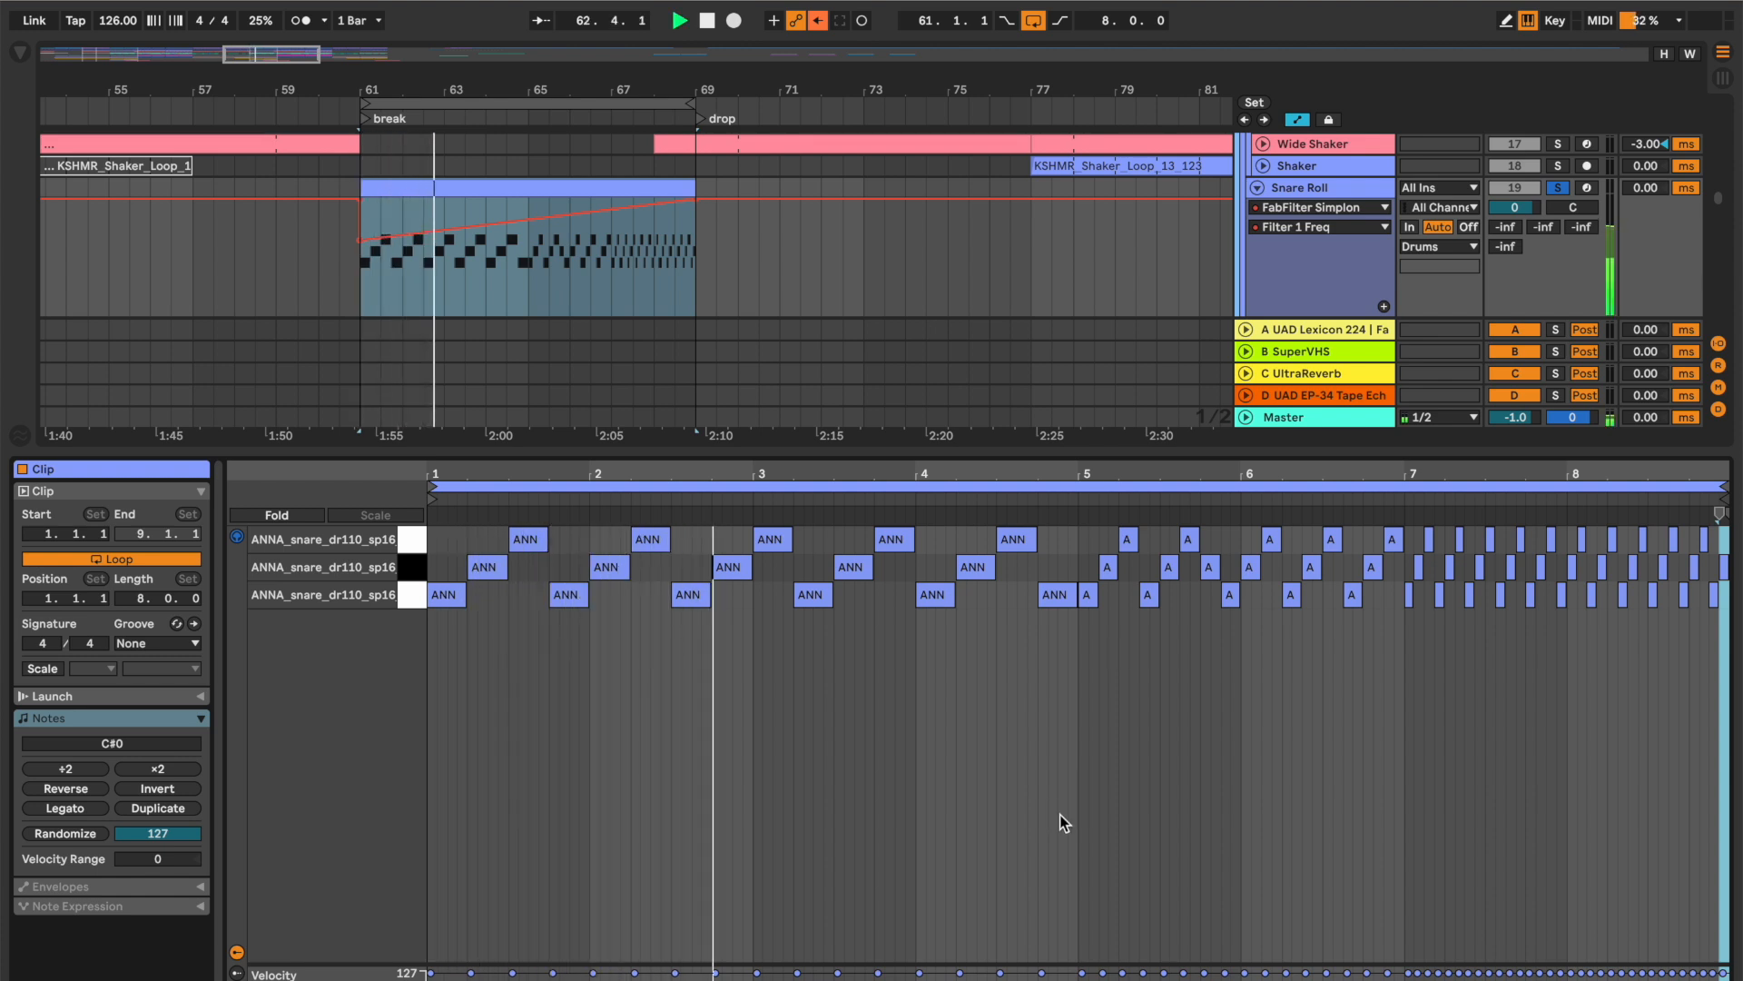
key(space)
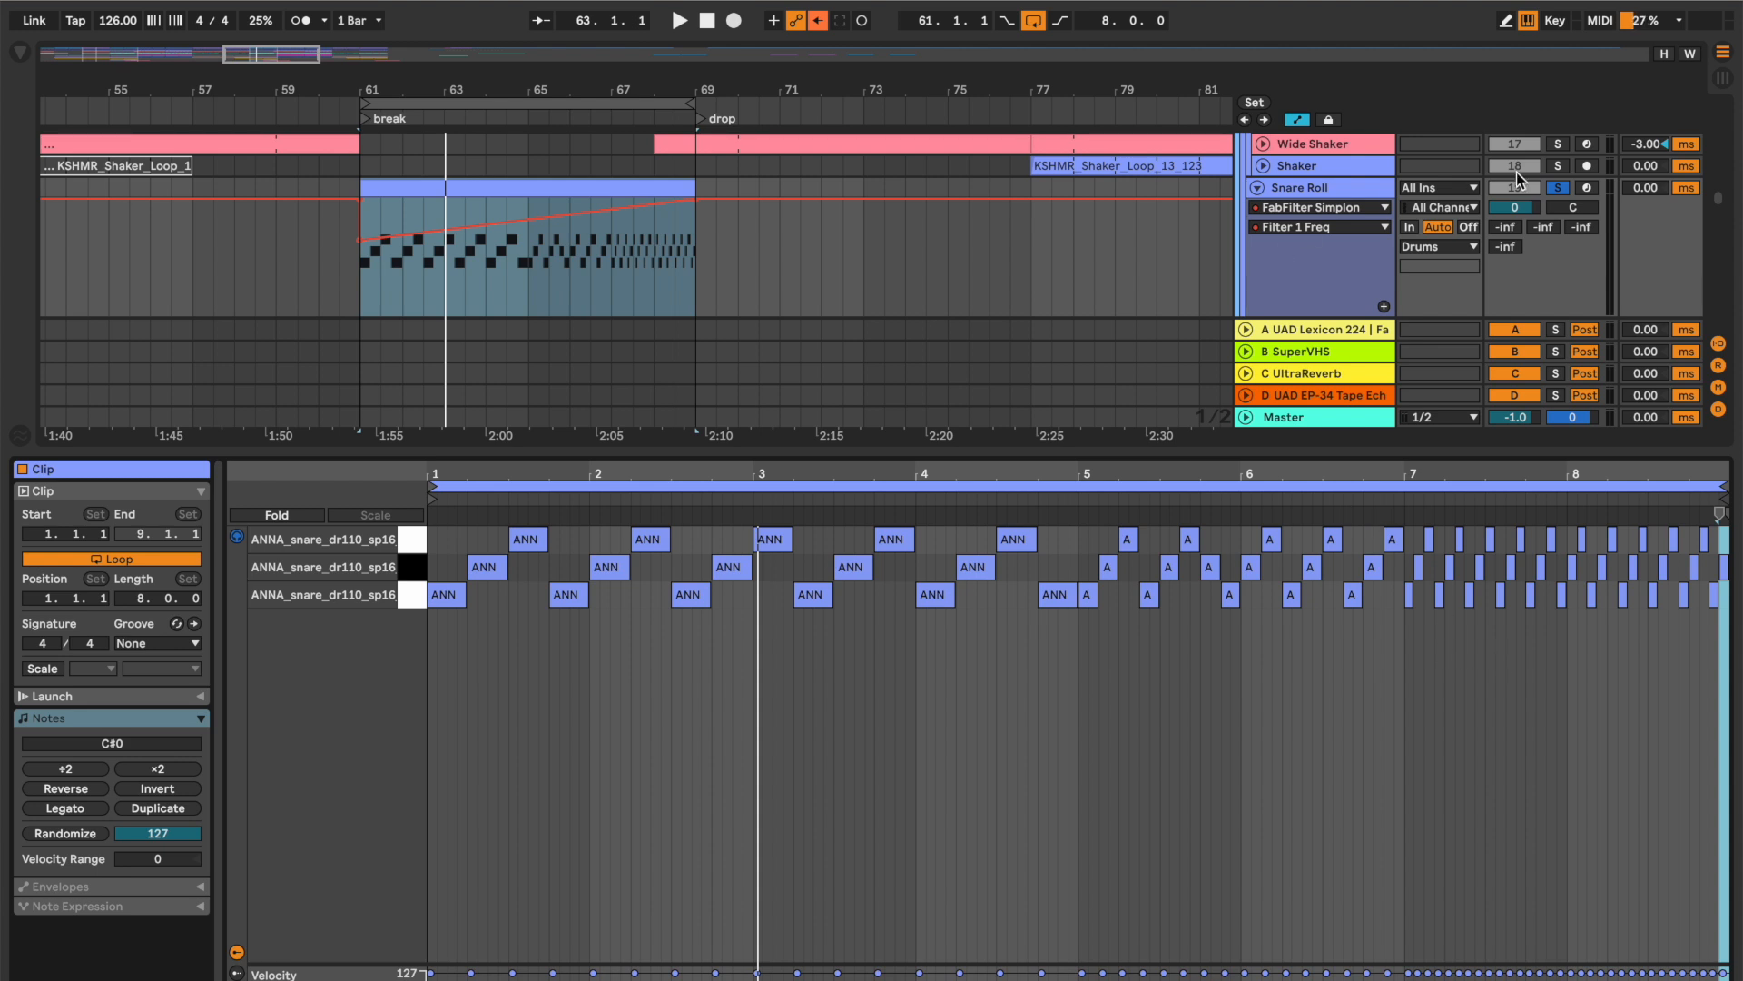
- Unsolo the Snare Roll track and collapse the clip editor to enlarge the arrangement
click(1557, 188)
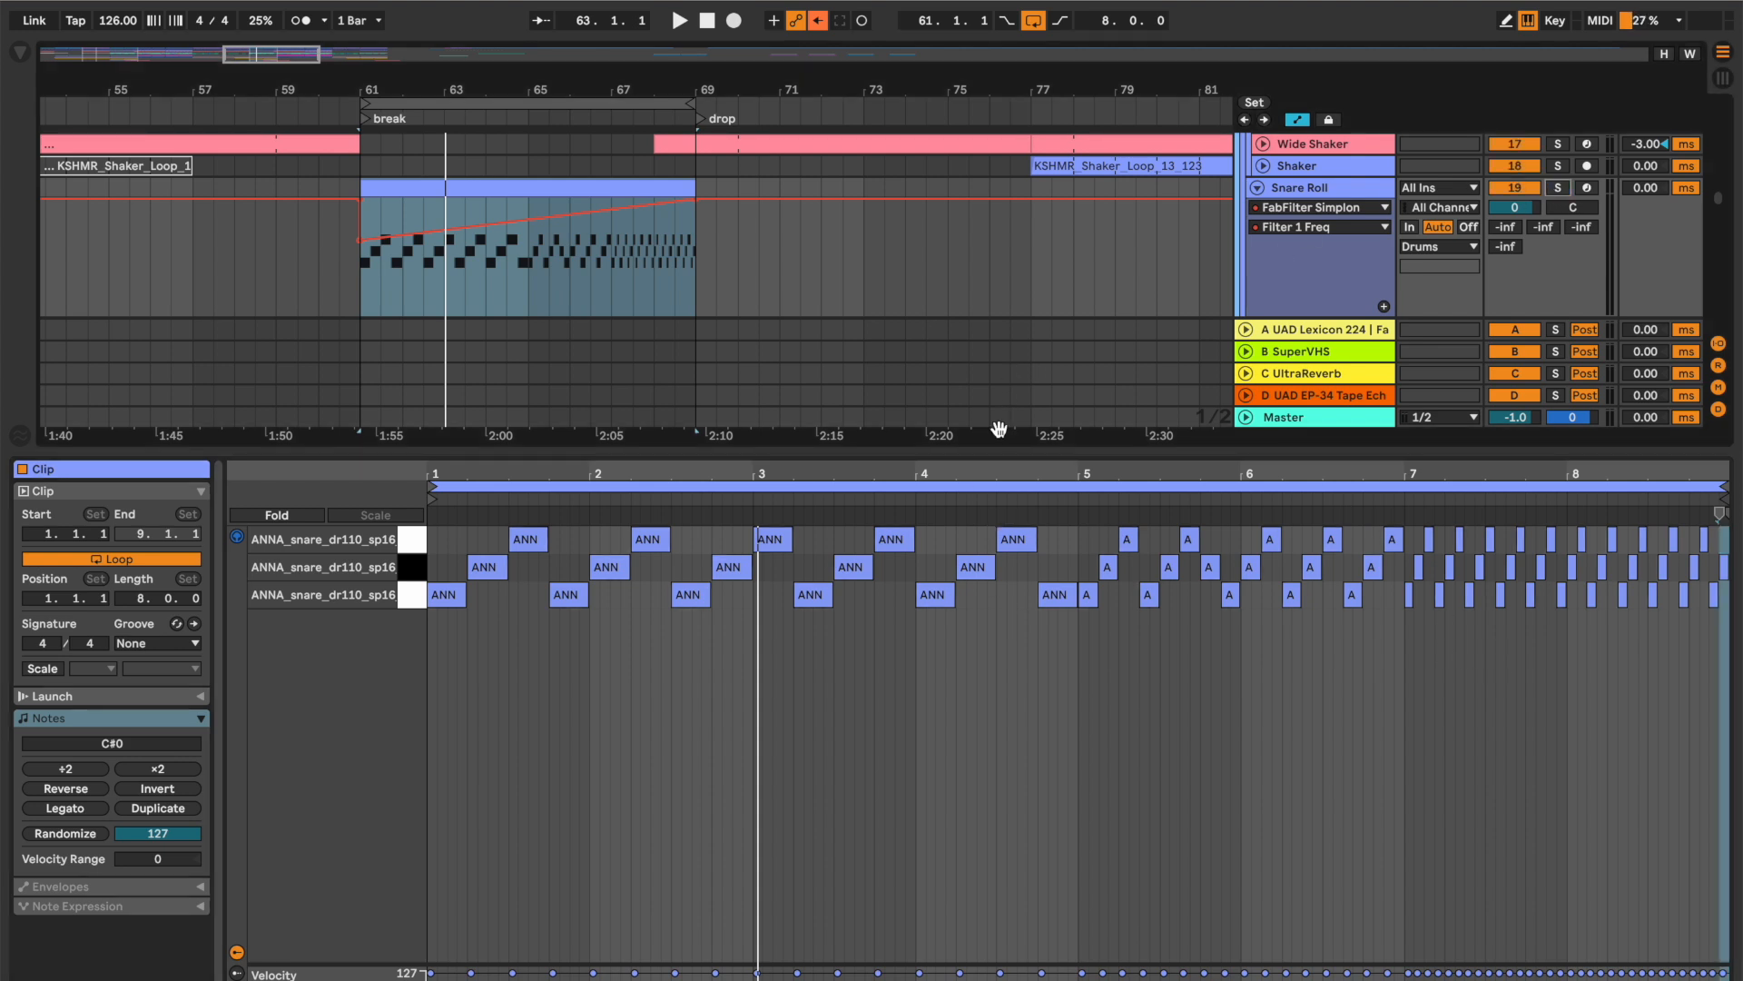
drag(996, 452, 999, 976)
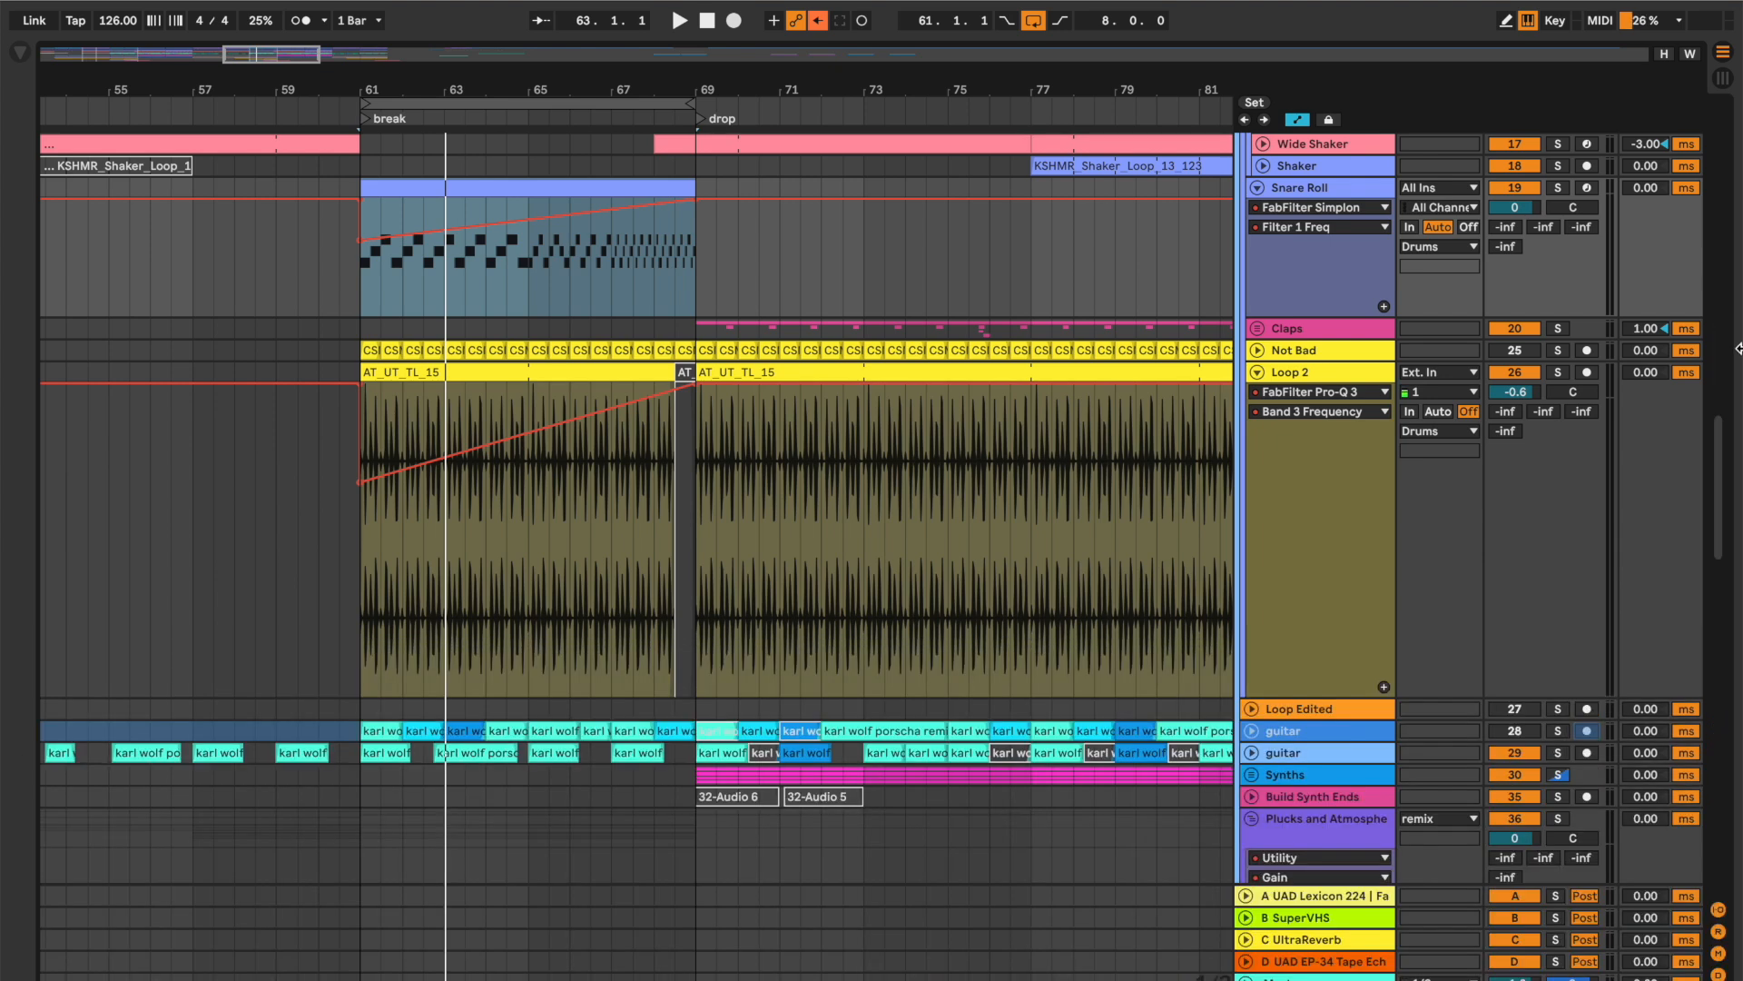
- Play the looped break with the Plucks and Atmosphere group soloed to review its Utility gain automation
drag(1718, 445, 1714, 543)
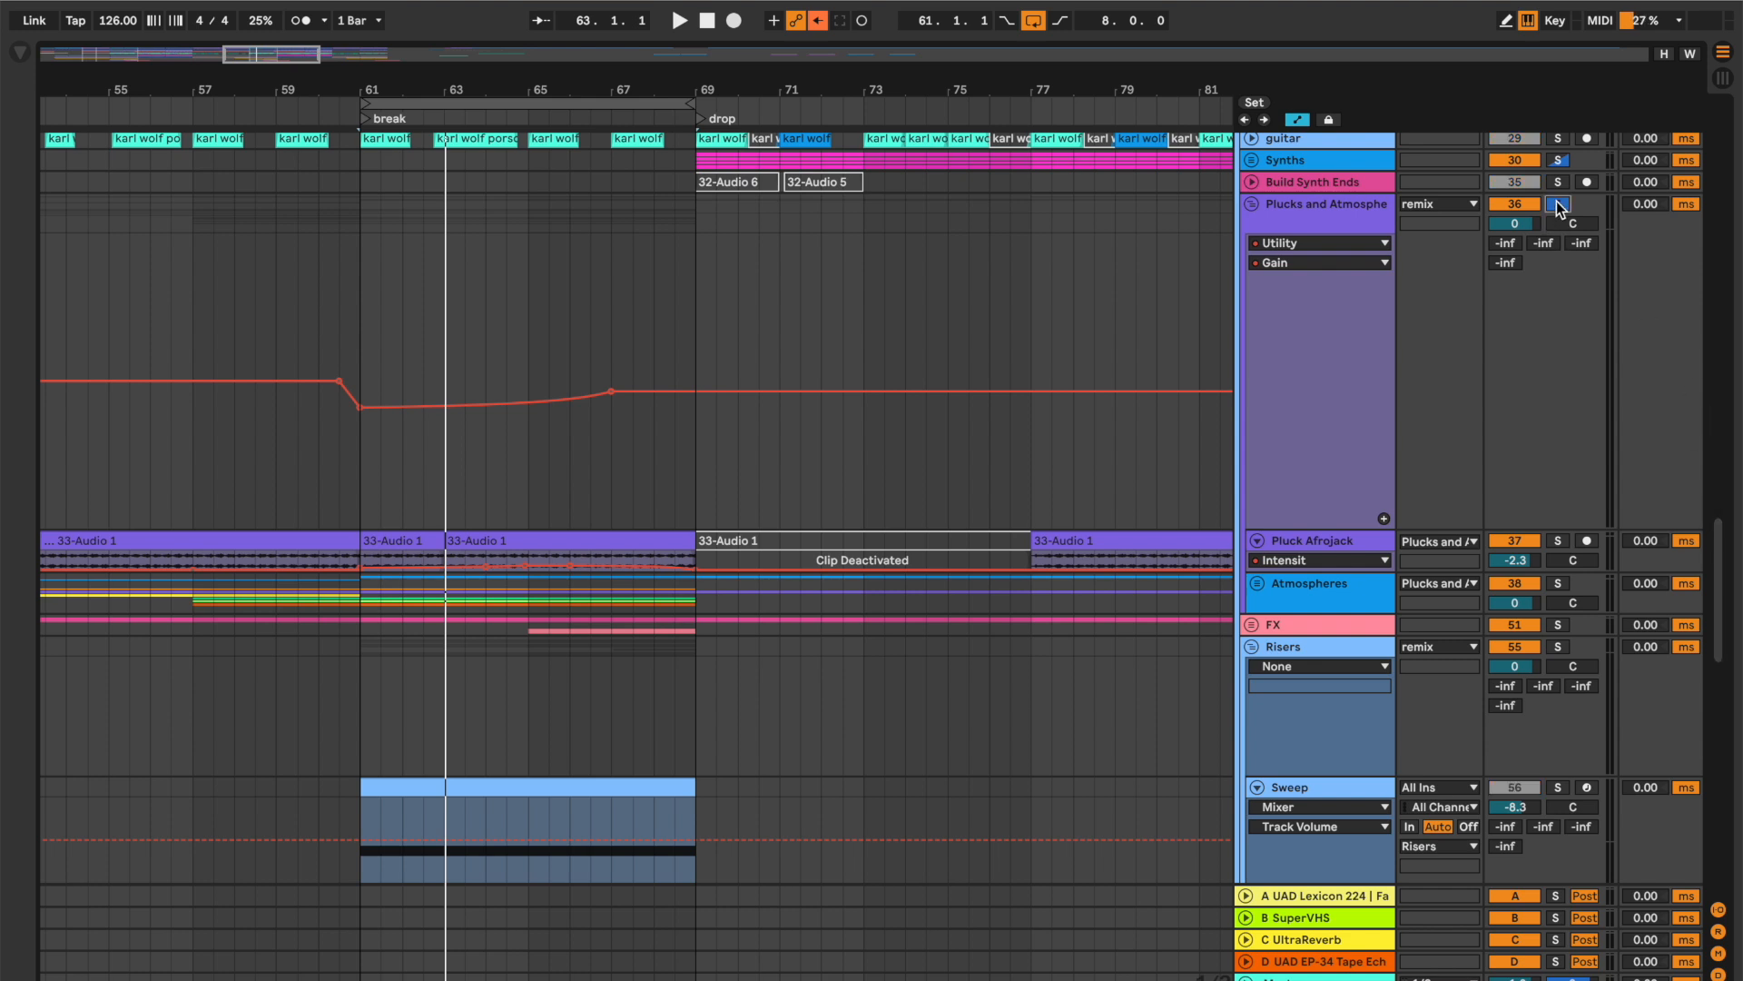
click(476, 101)
key(space)
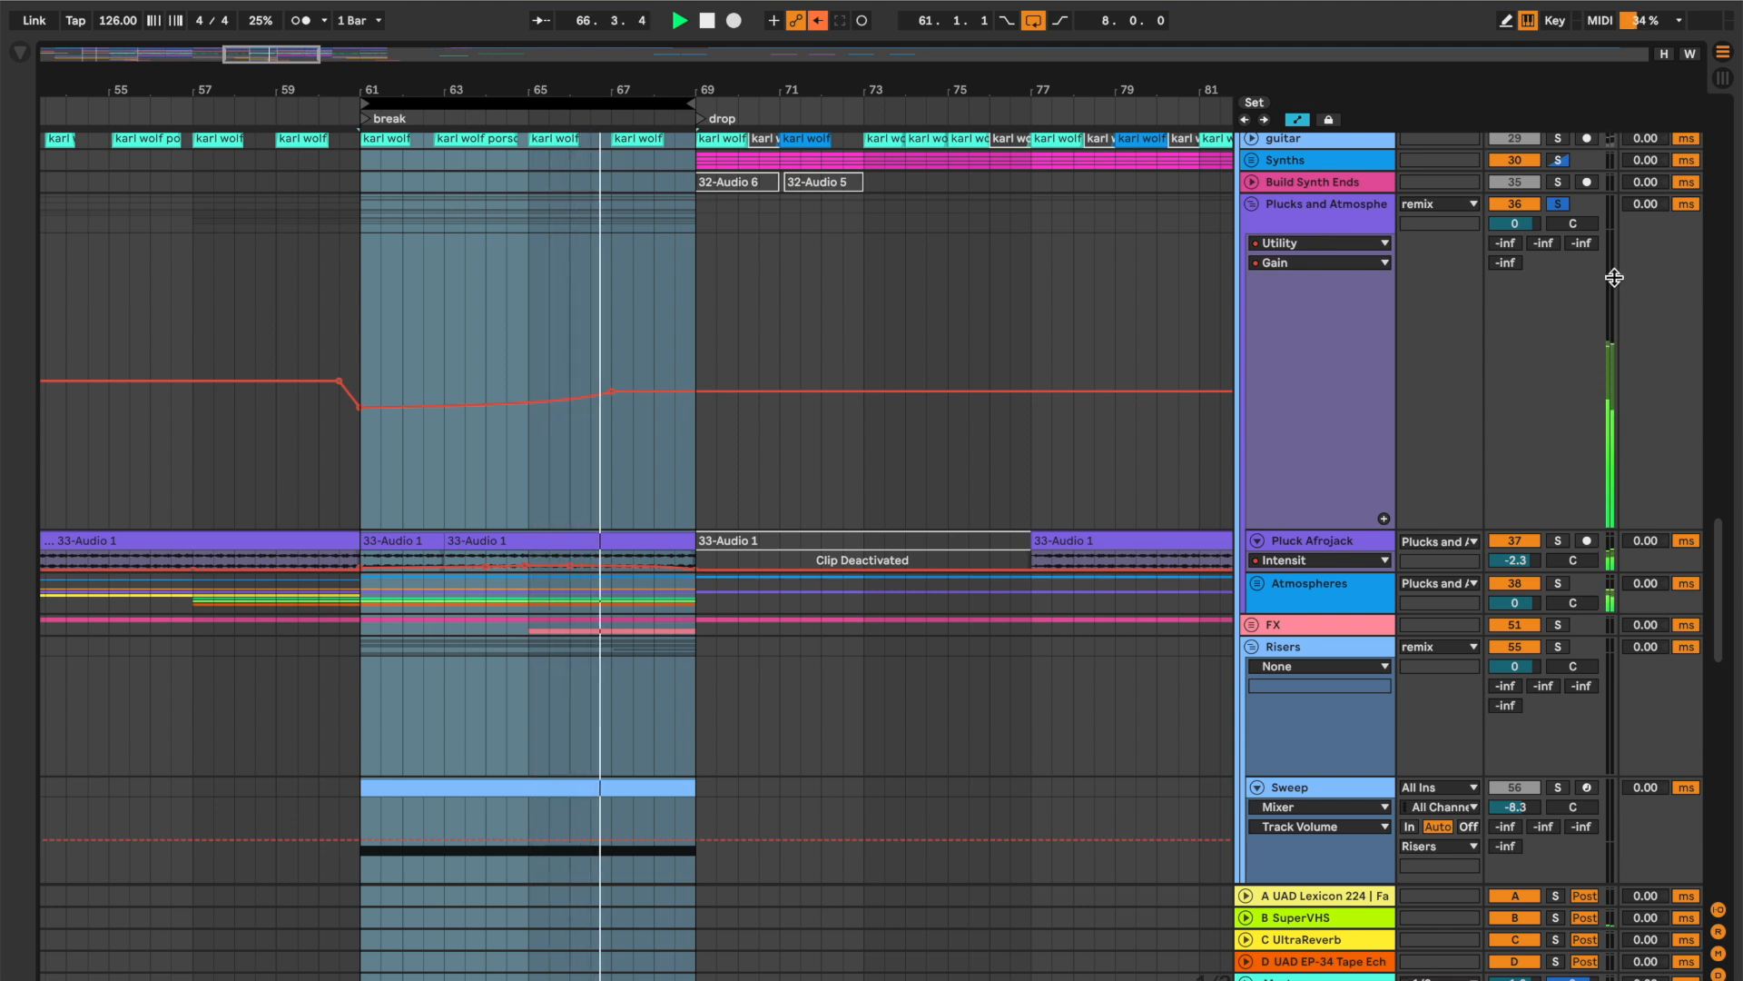
scroll(1719, 560, down, 2)
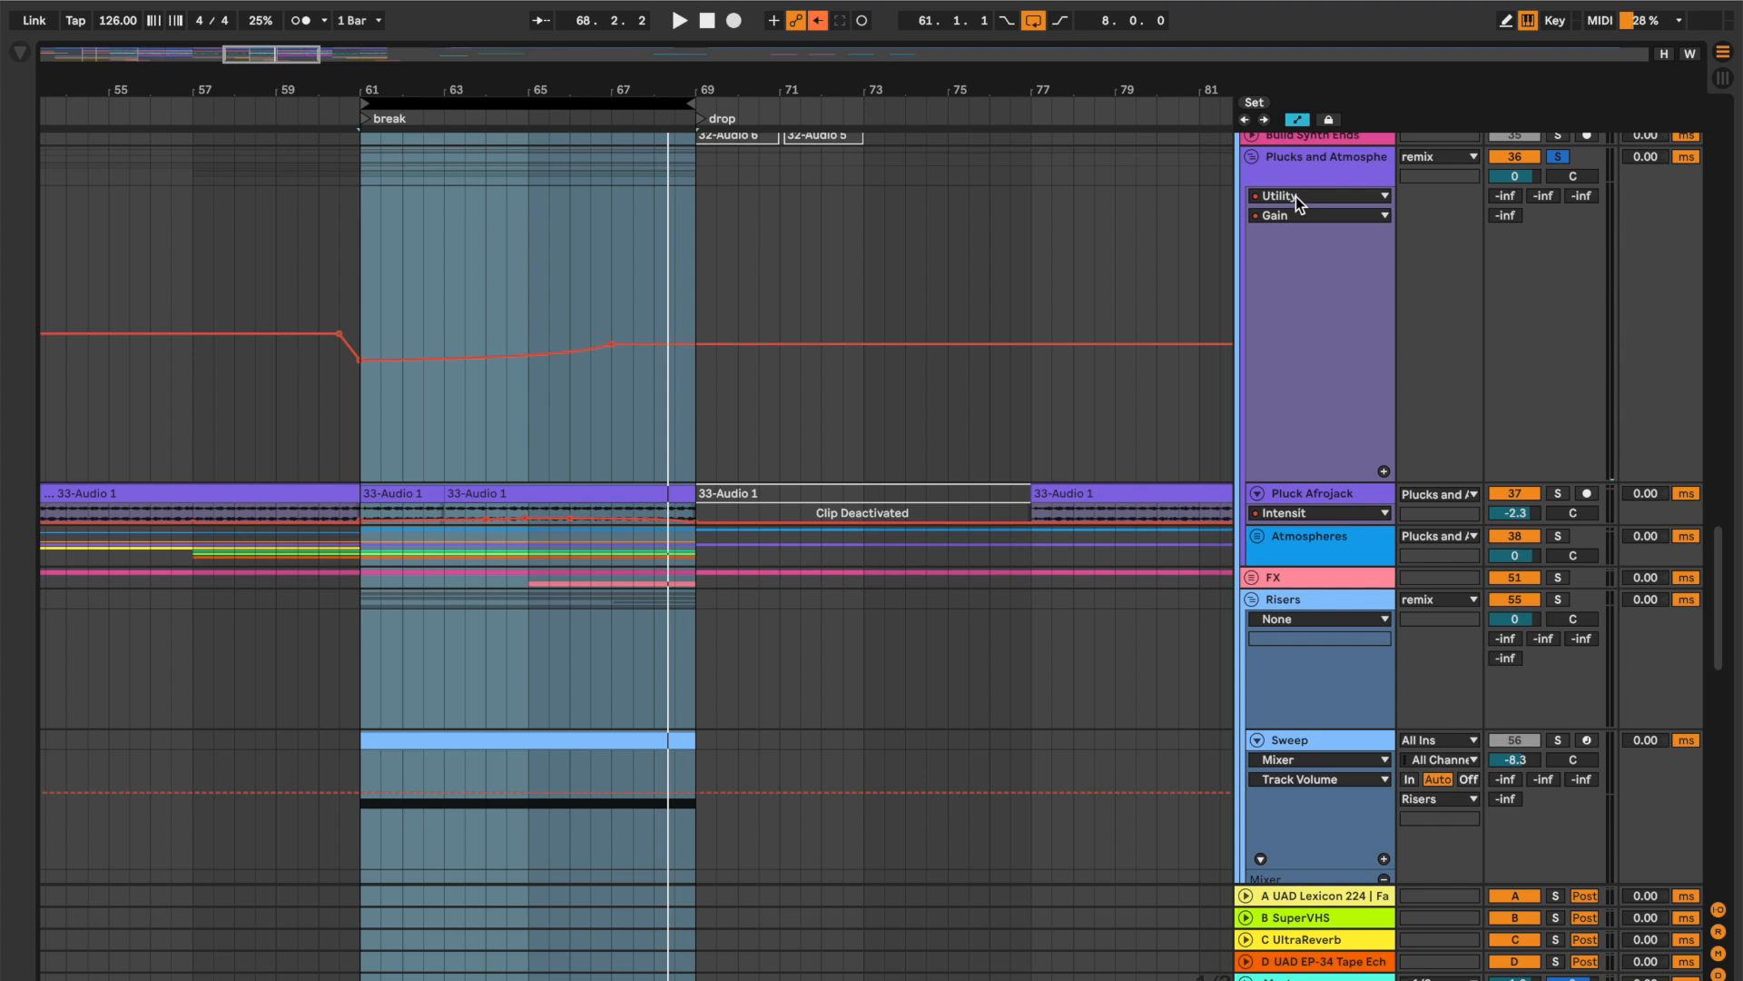
- Play the break while examining the Pro-Q 3 filter sweep on the Plucks and Atmospheres group, close the plugin window and unsolo the group
double_click(1300, 171)
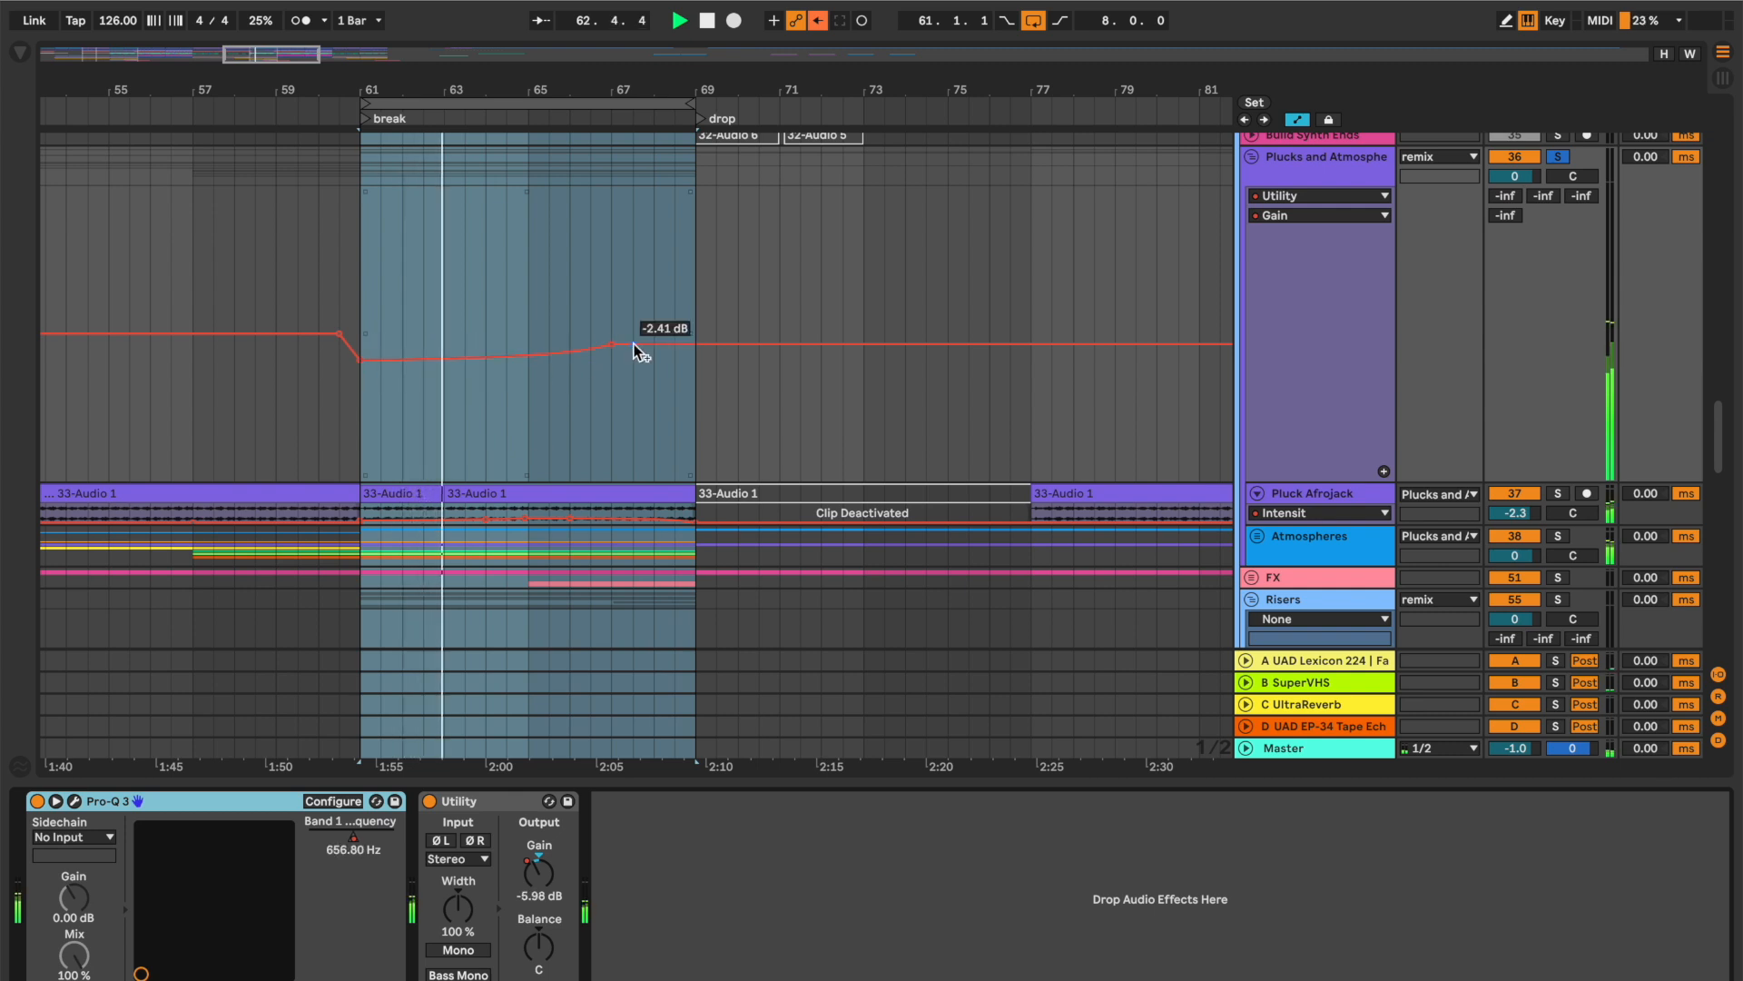
click(75, 801)
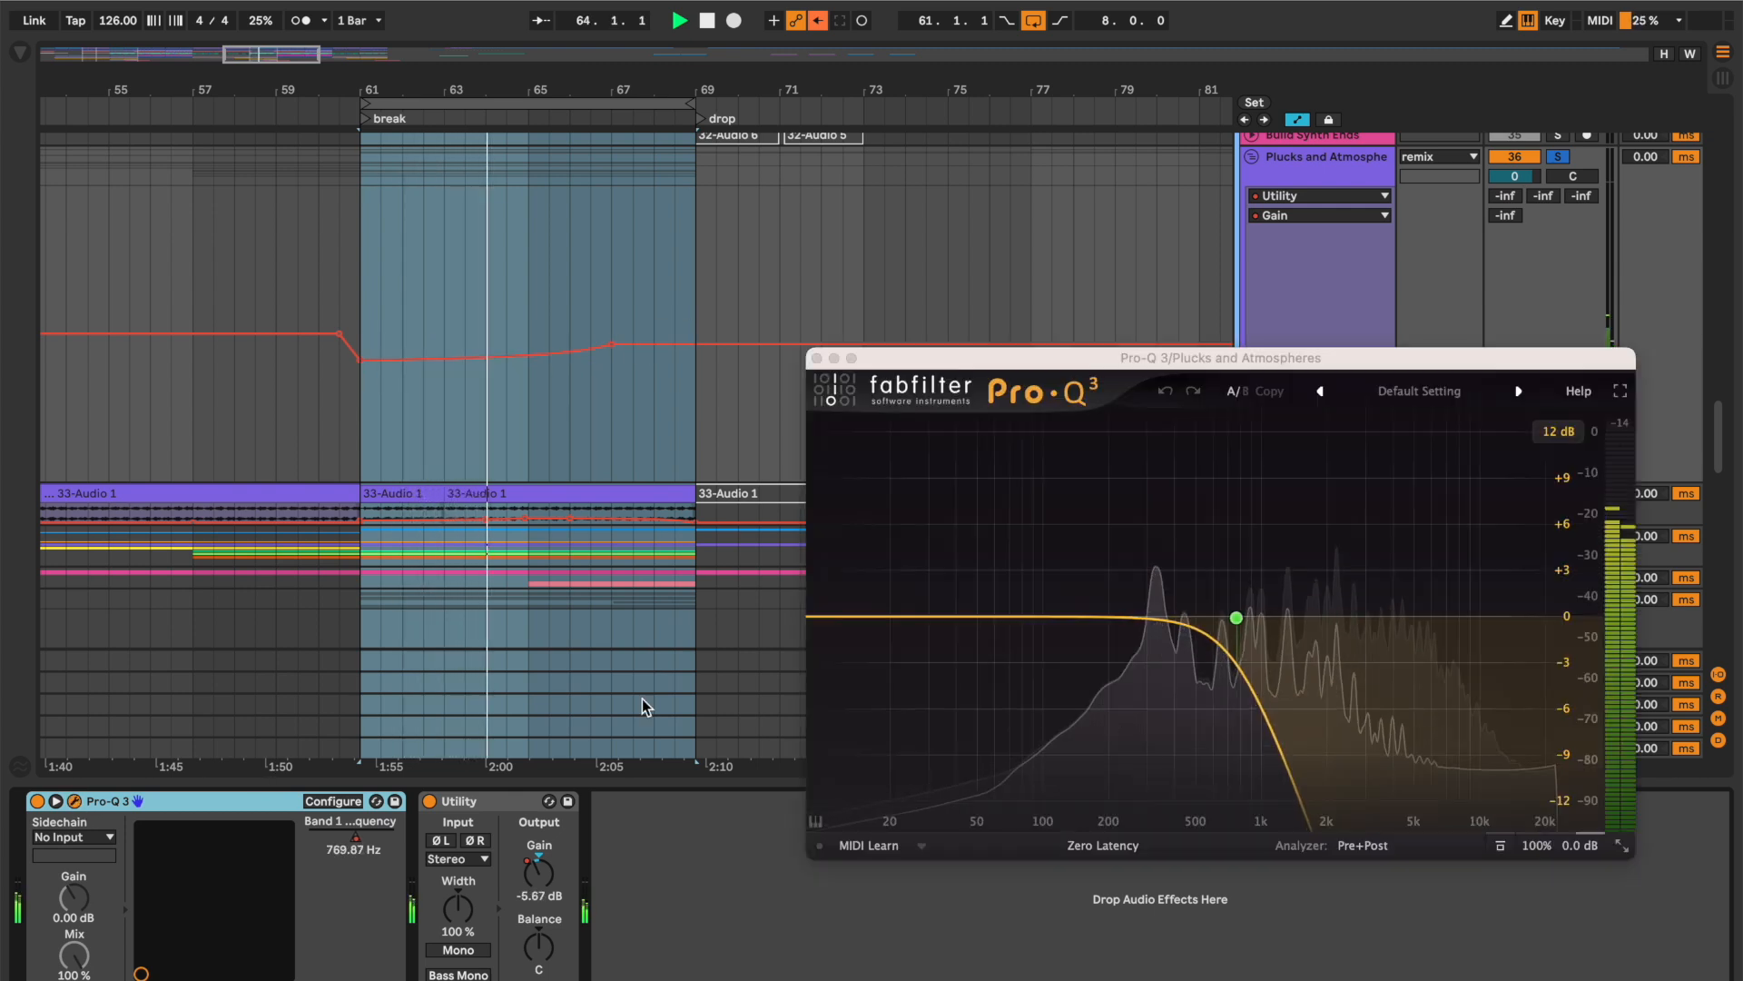
click(1050, 359)
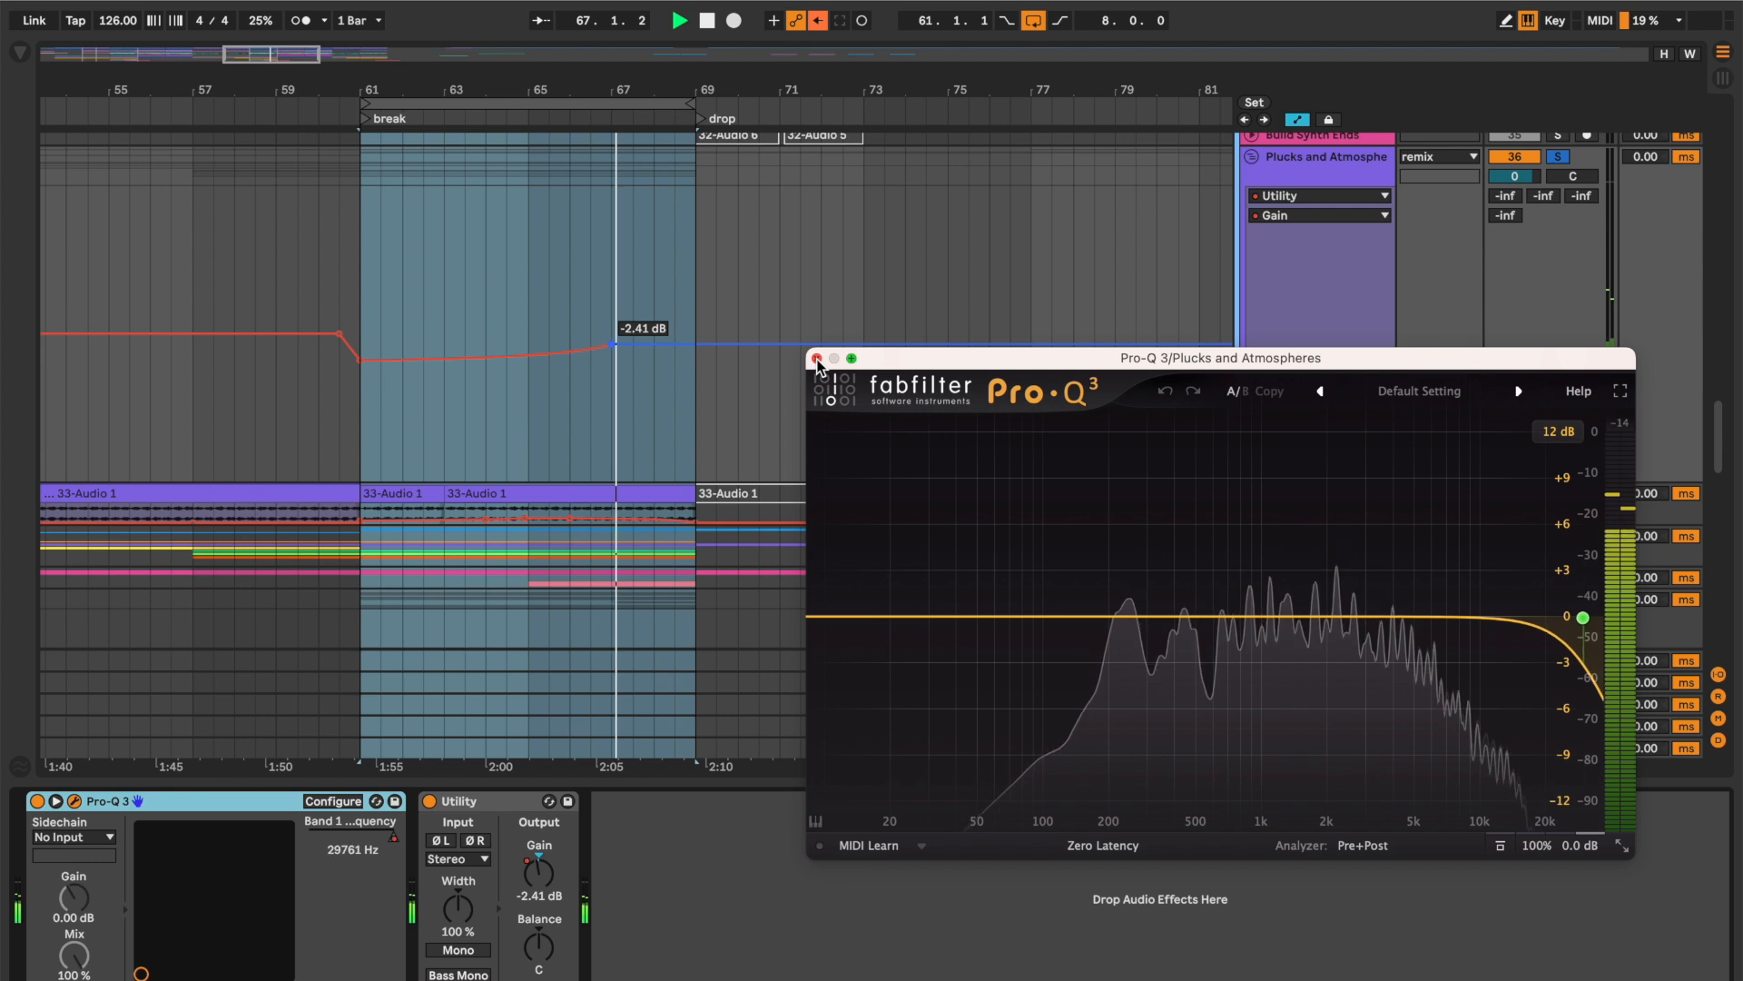
click(816, 358)
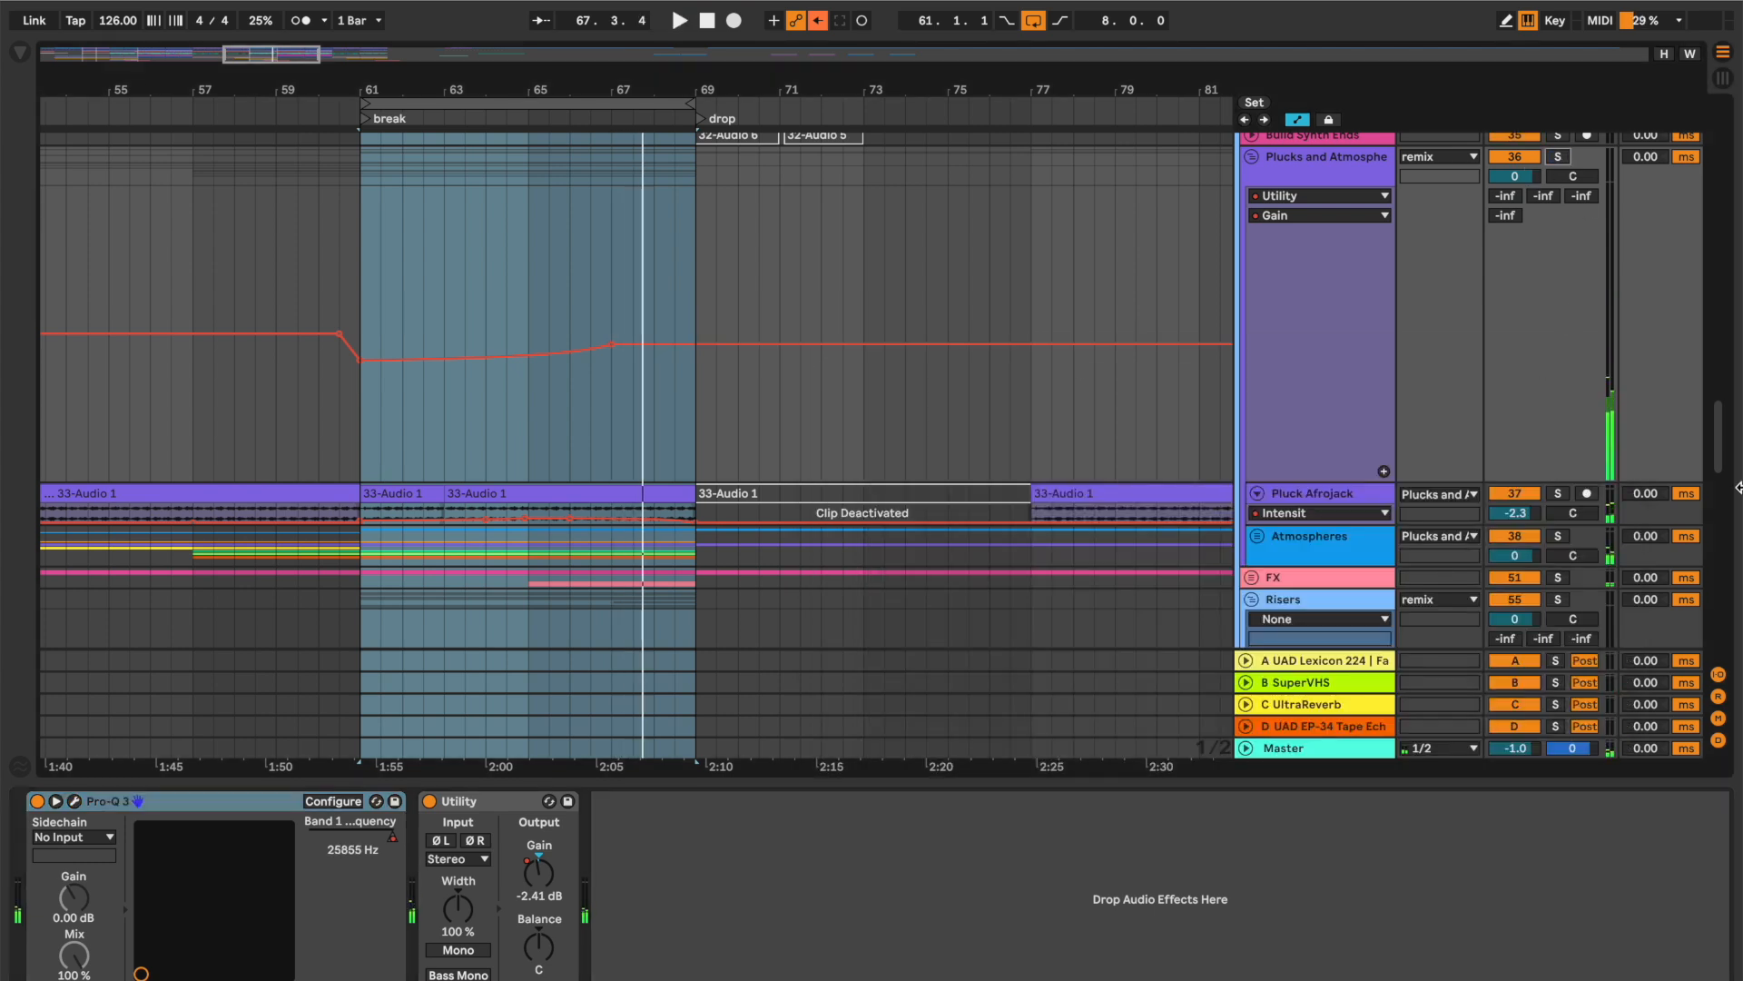
- Solo the Risers group, play the looped break and review its sweep tracks down to KSHMR_Long_Sweep_06
drag(1728, 444, 1728, 499)
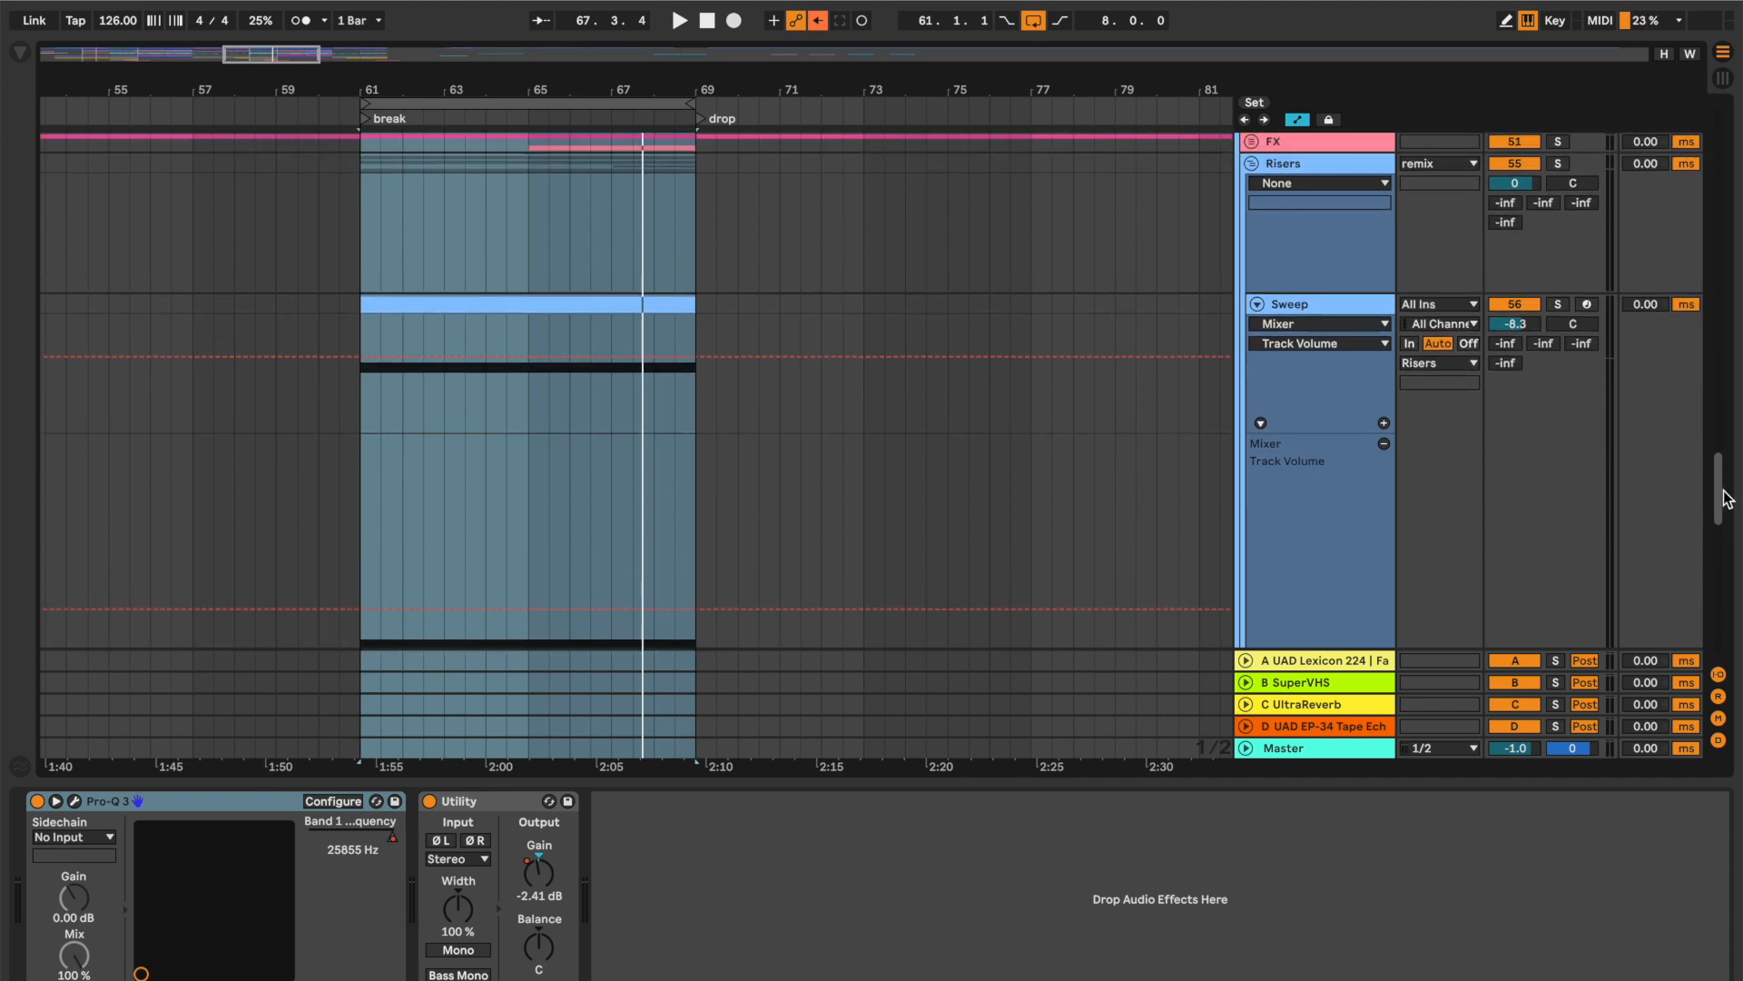
click(1558, 164)
key(space)
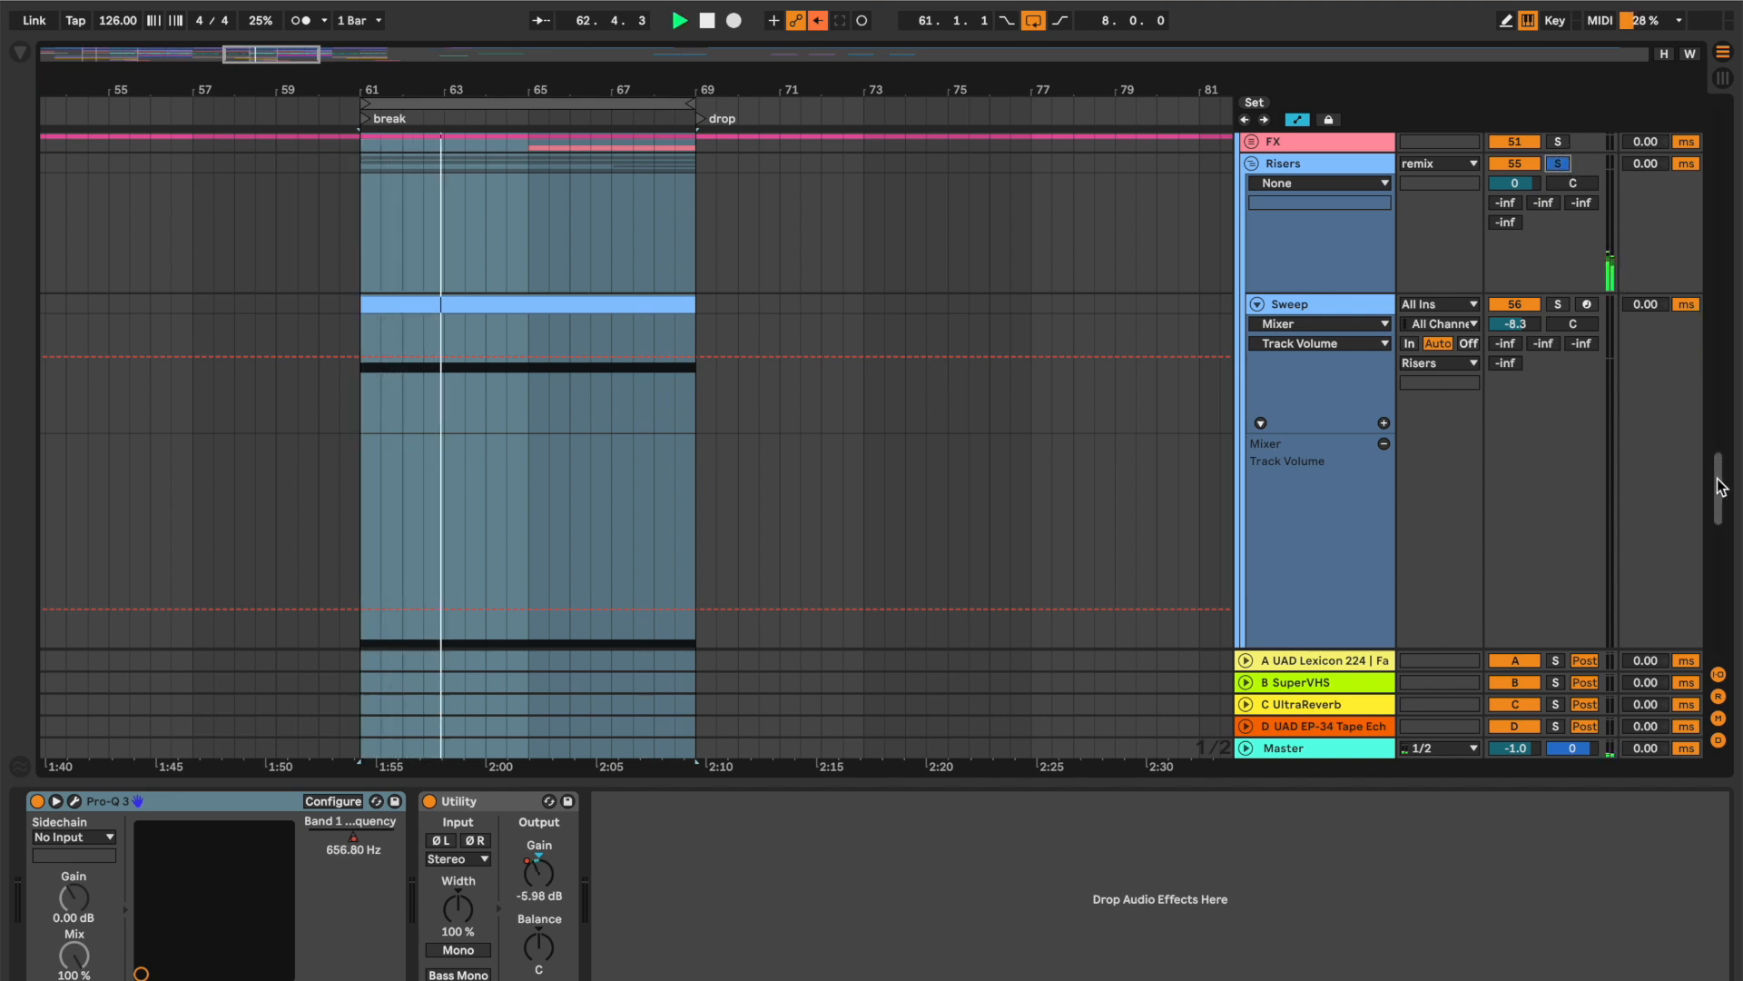
drag(1720, 486, 1715, 567)
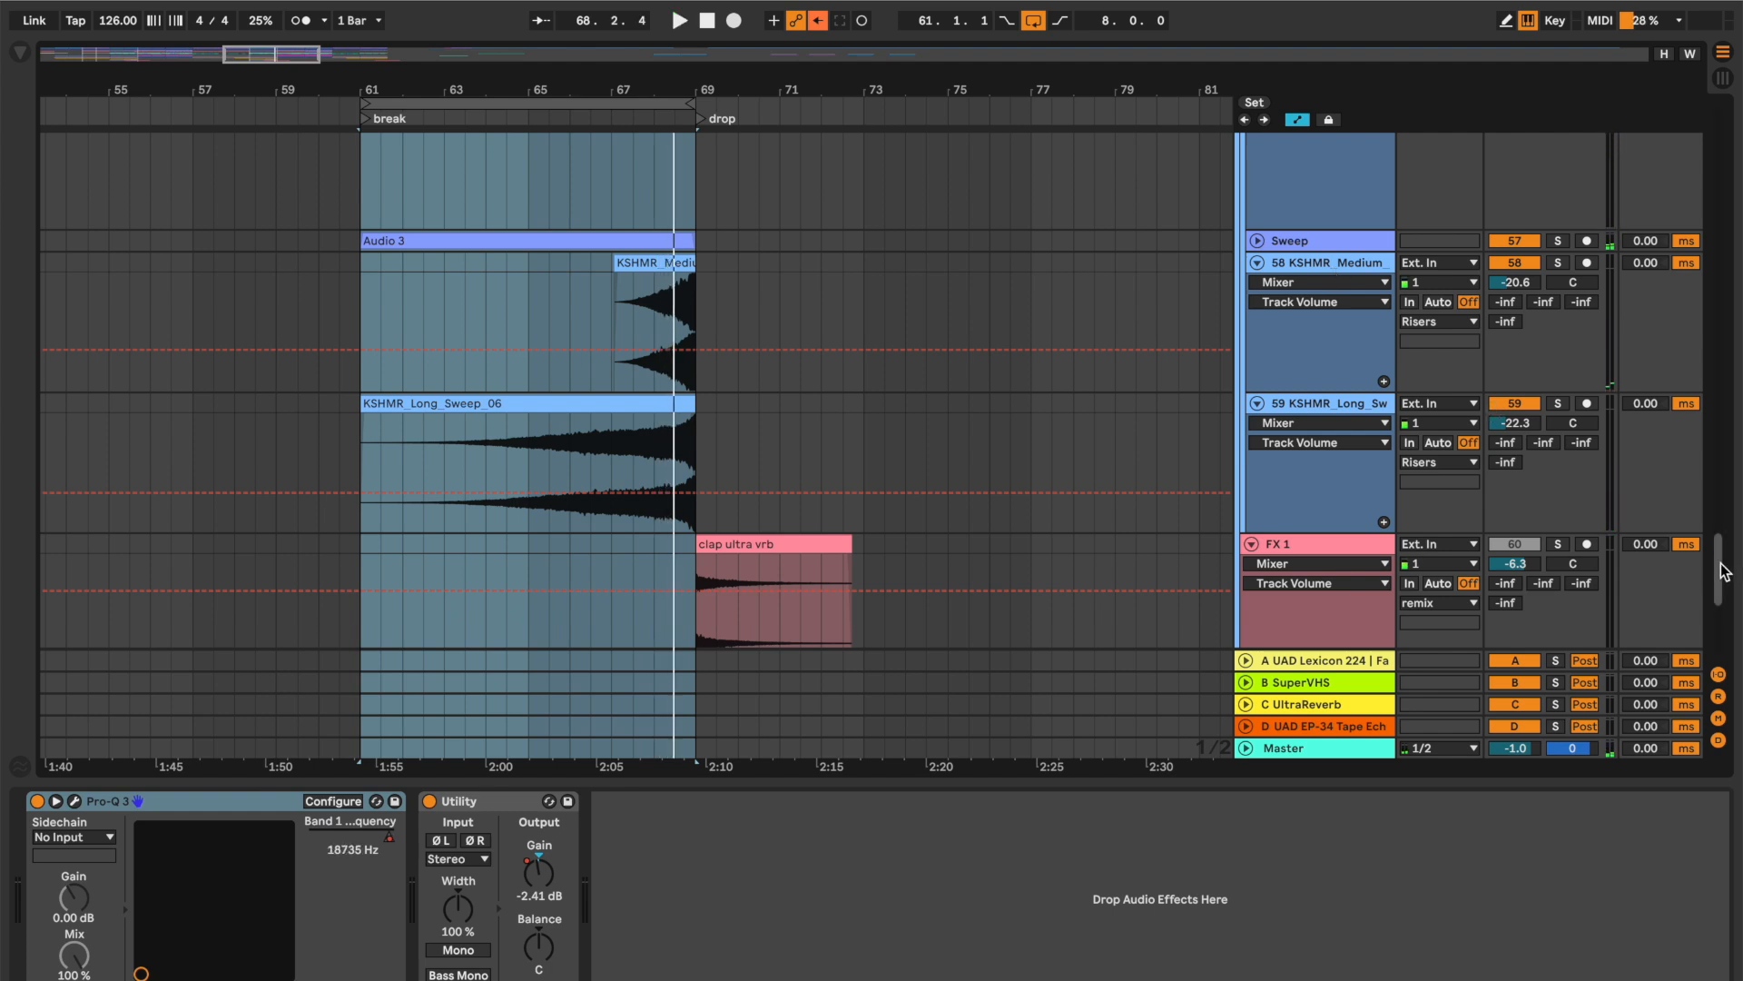
- Audition the FX 2 track's reversed clap ultra vrb clip soloed and within the mix during the buildup
drag(1724, 570, 1723, 614)
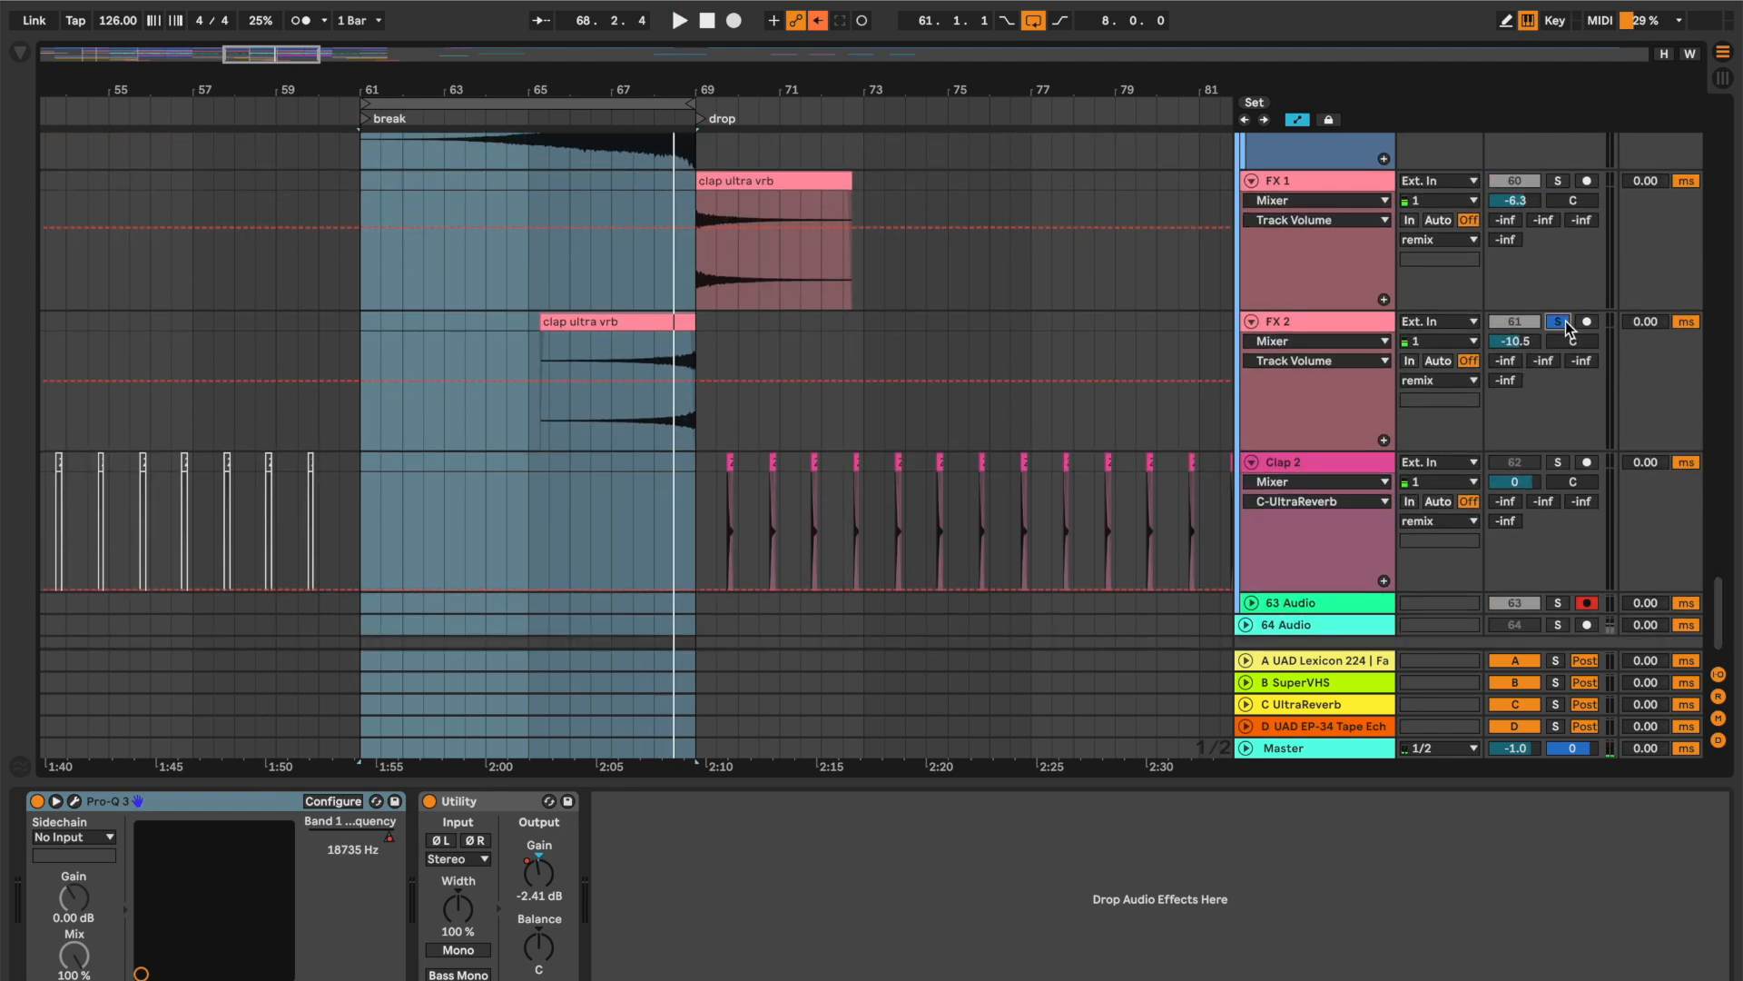
click(534, 118)
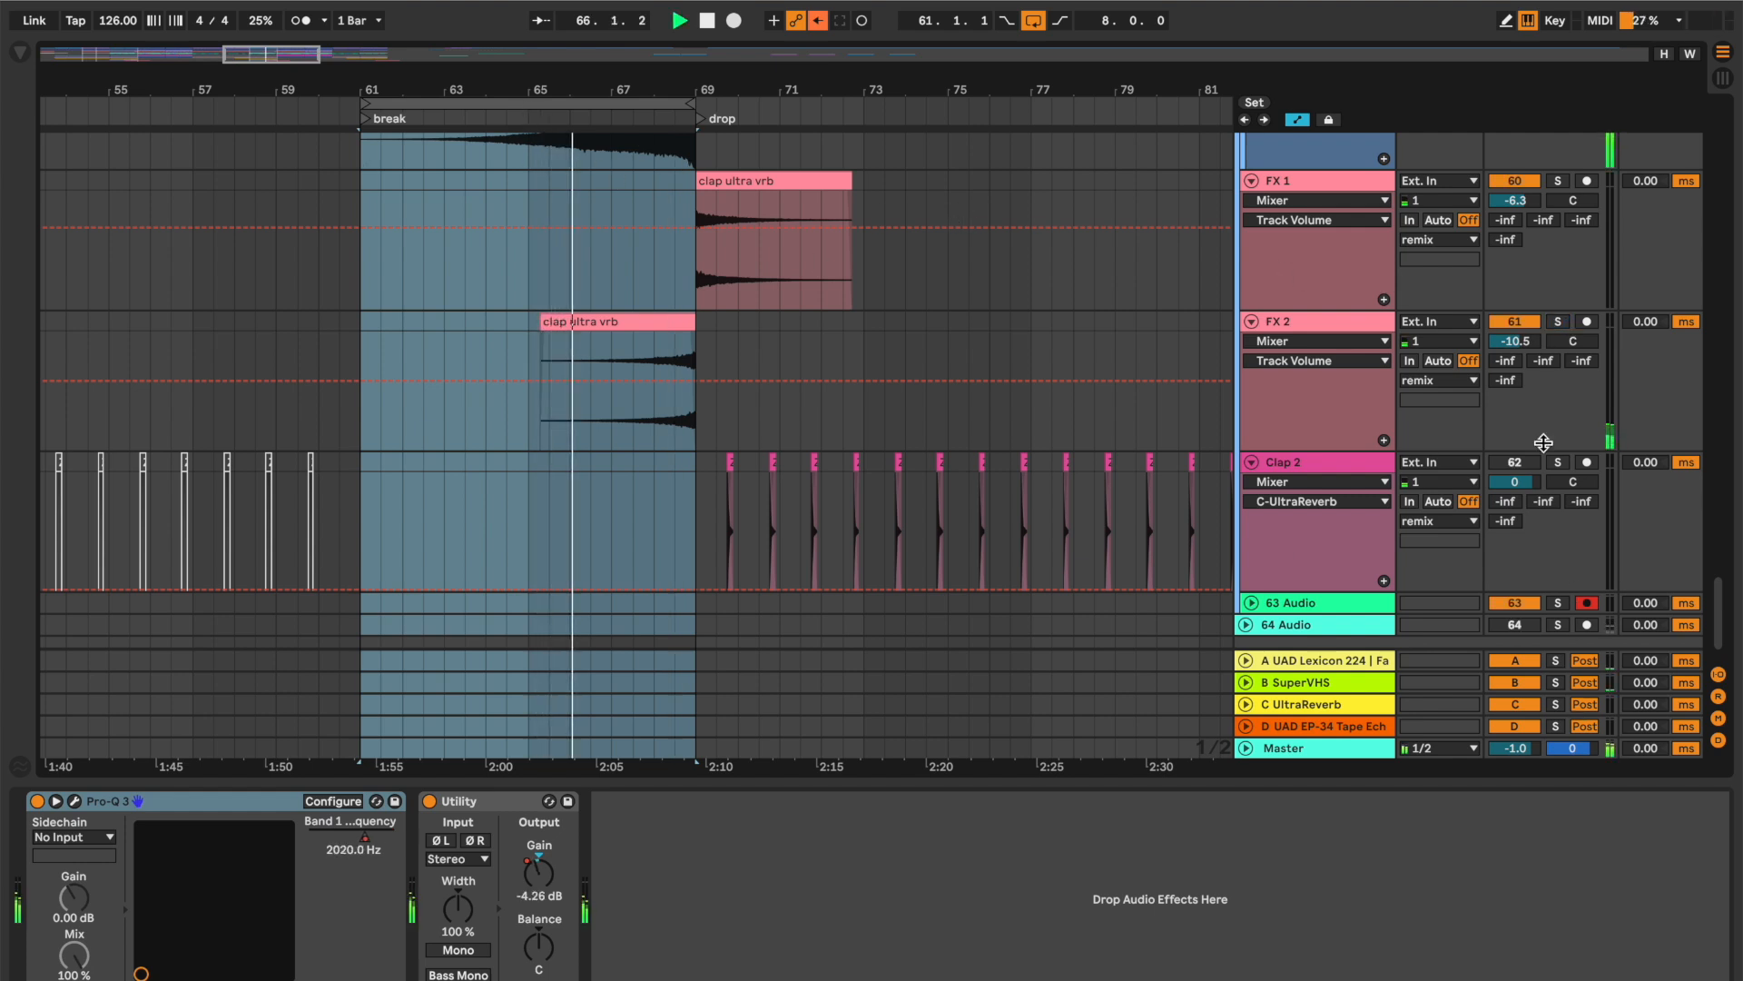
click(1557, 322)
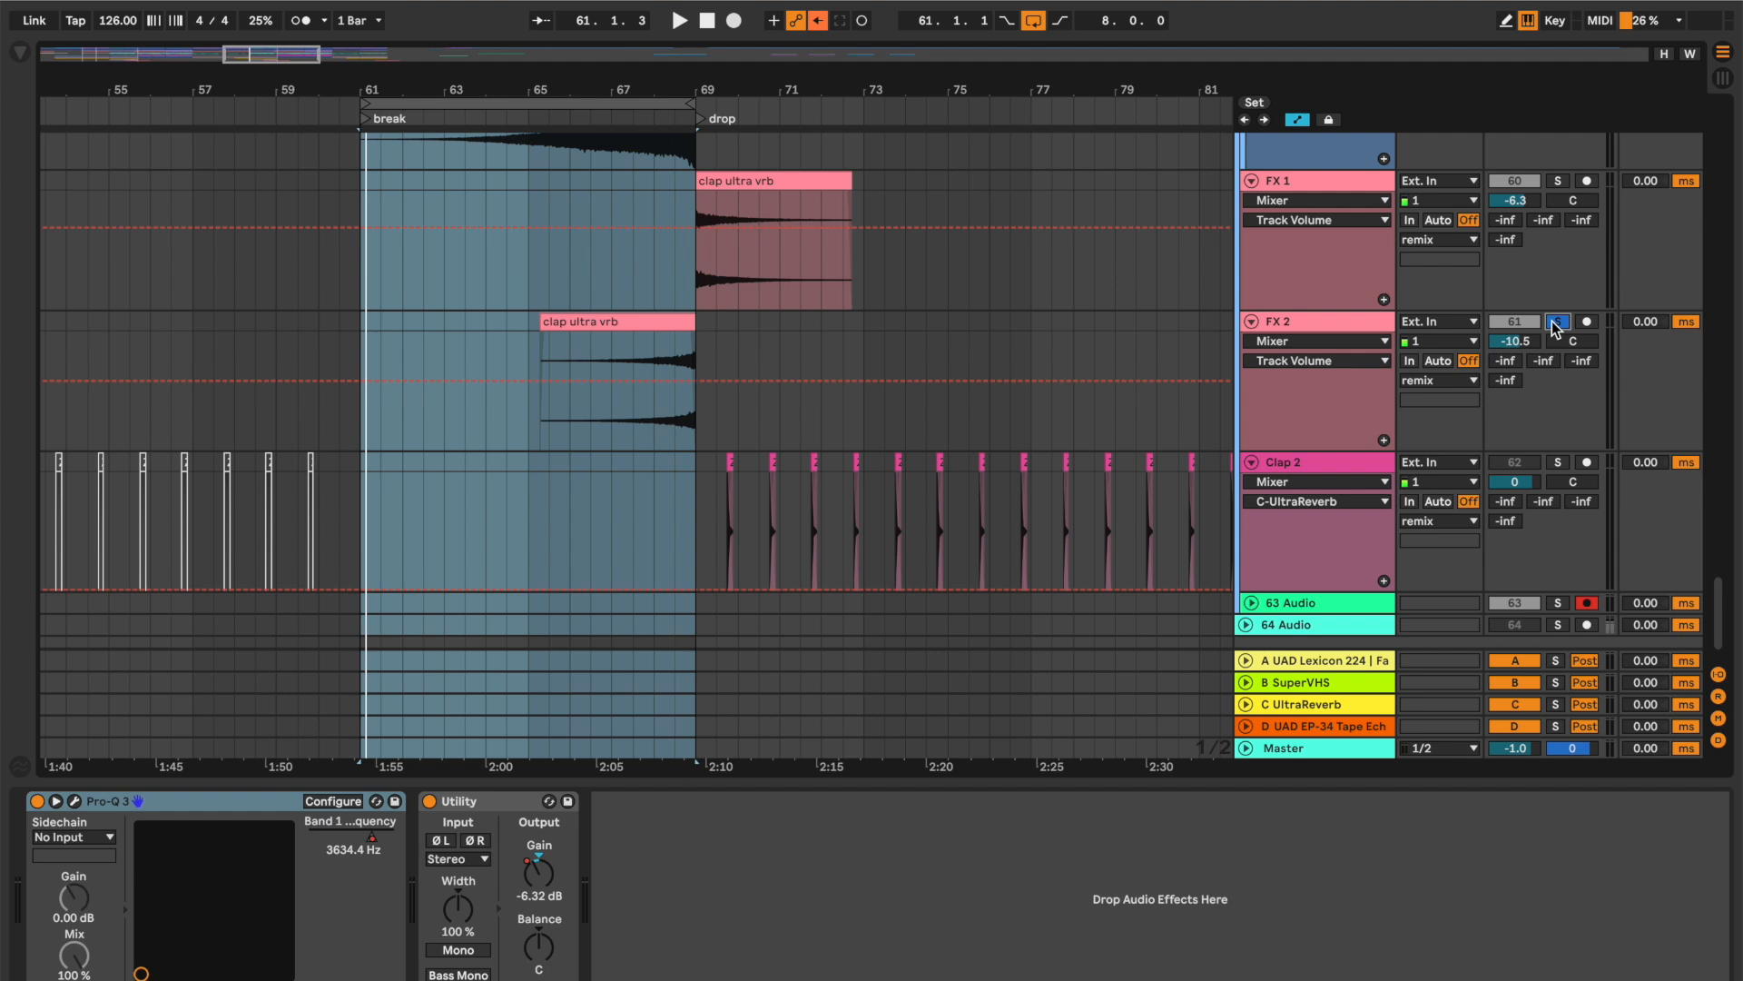
click(599, 323)
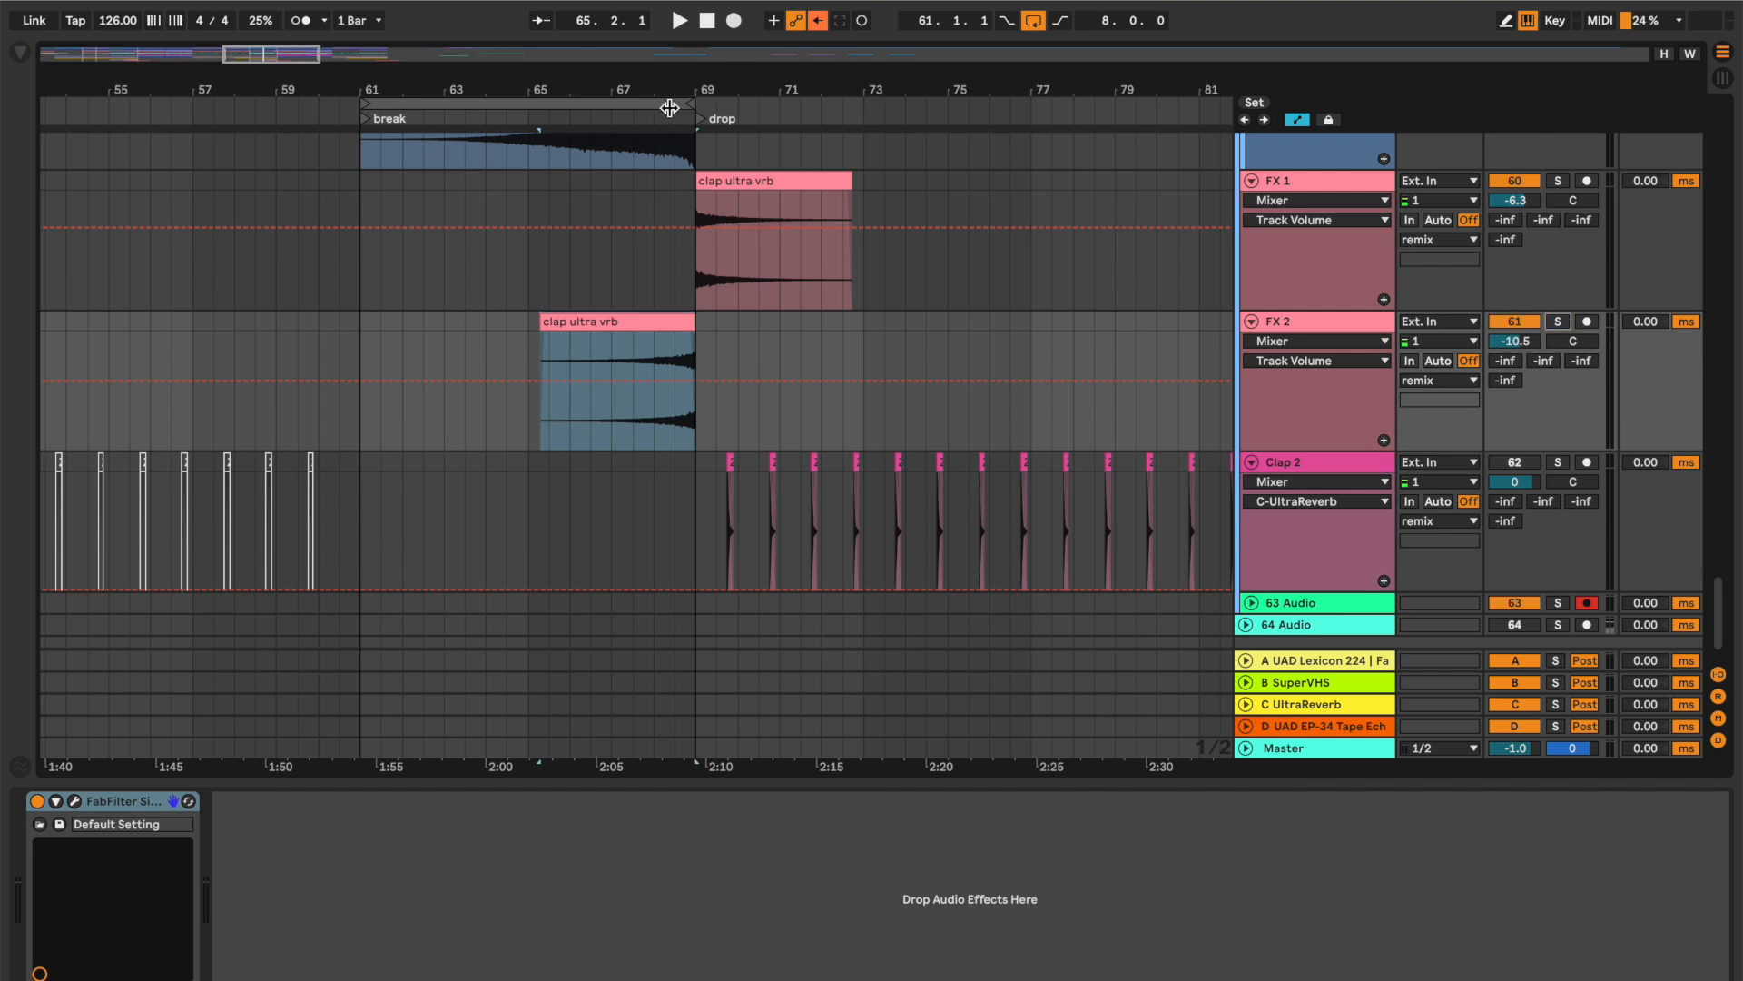
- Extend the break loop to 14 bars, ending at bar 75 in the drop, and play it with all groups audible
drag(689, 108, 949, 116)
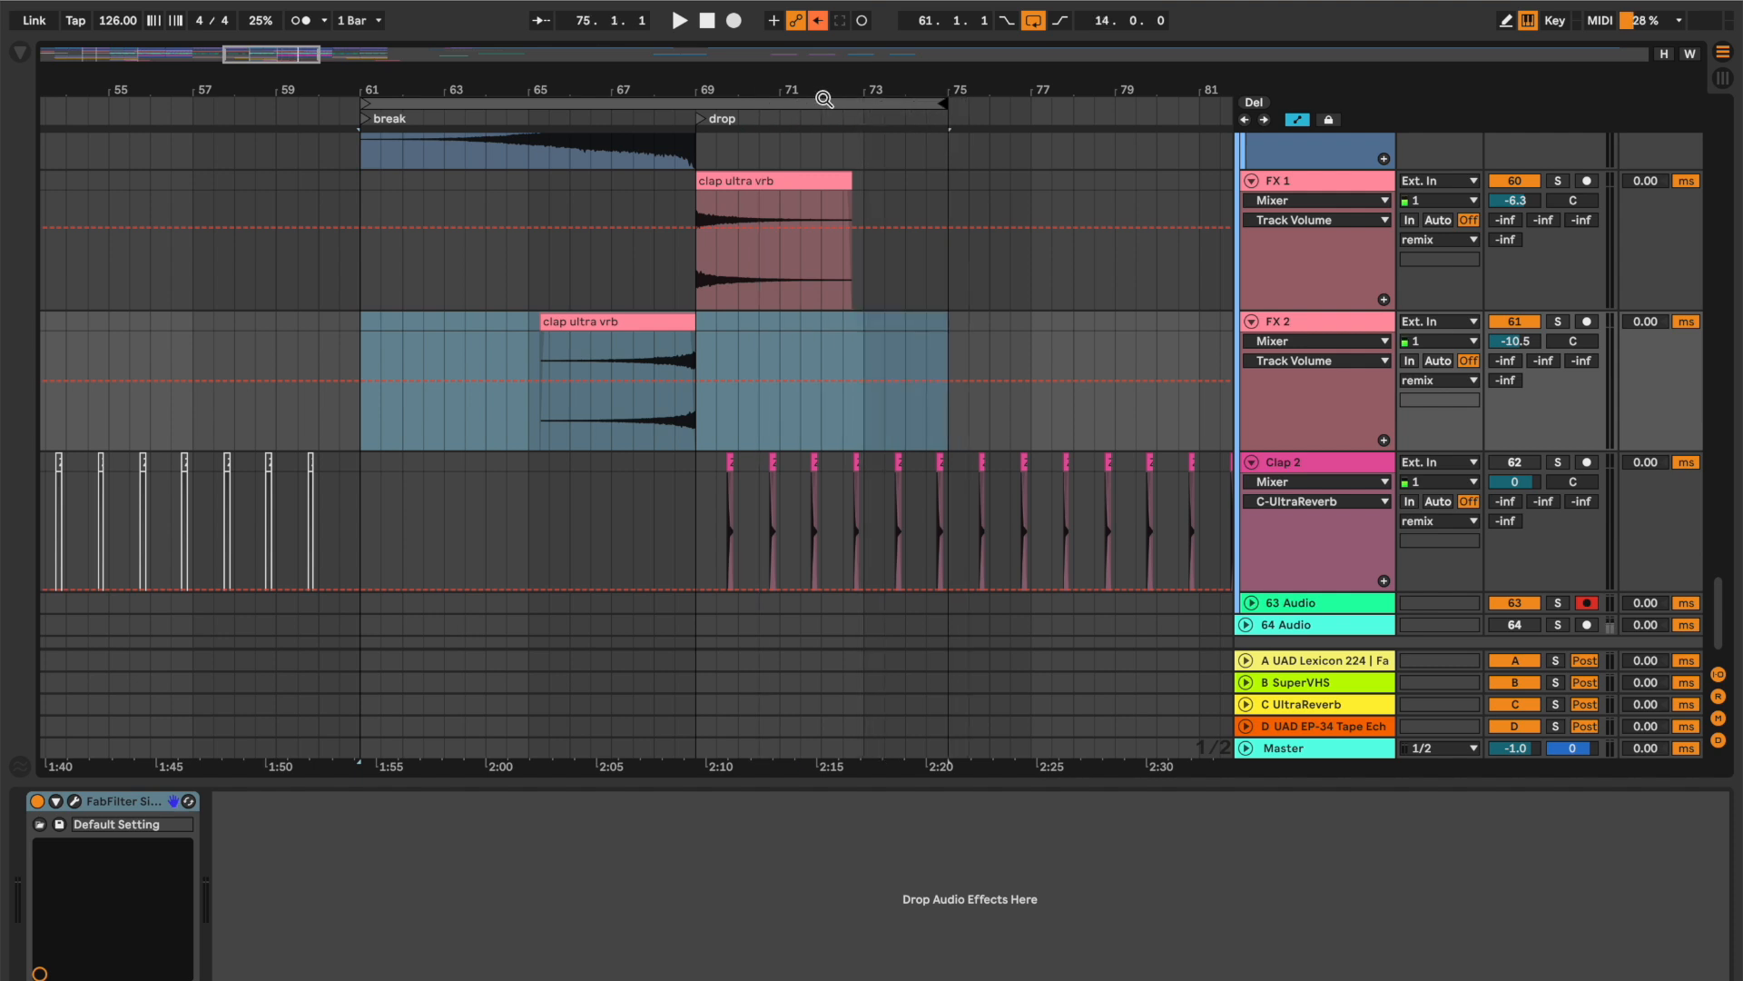
click(817, 104)
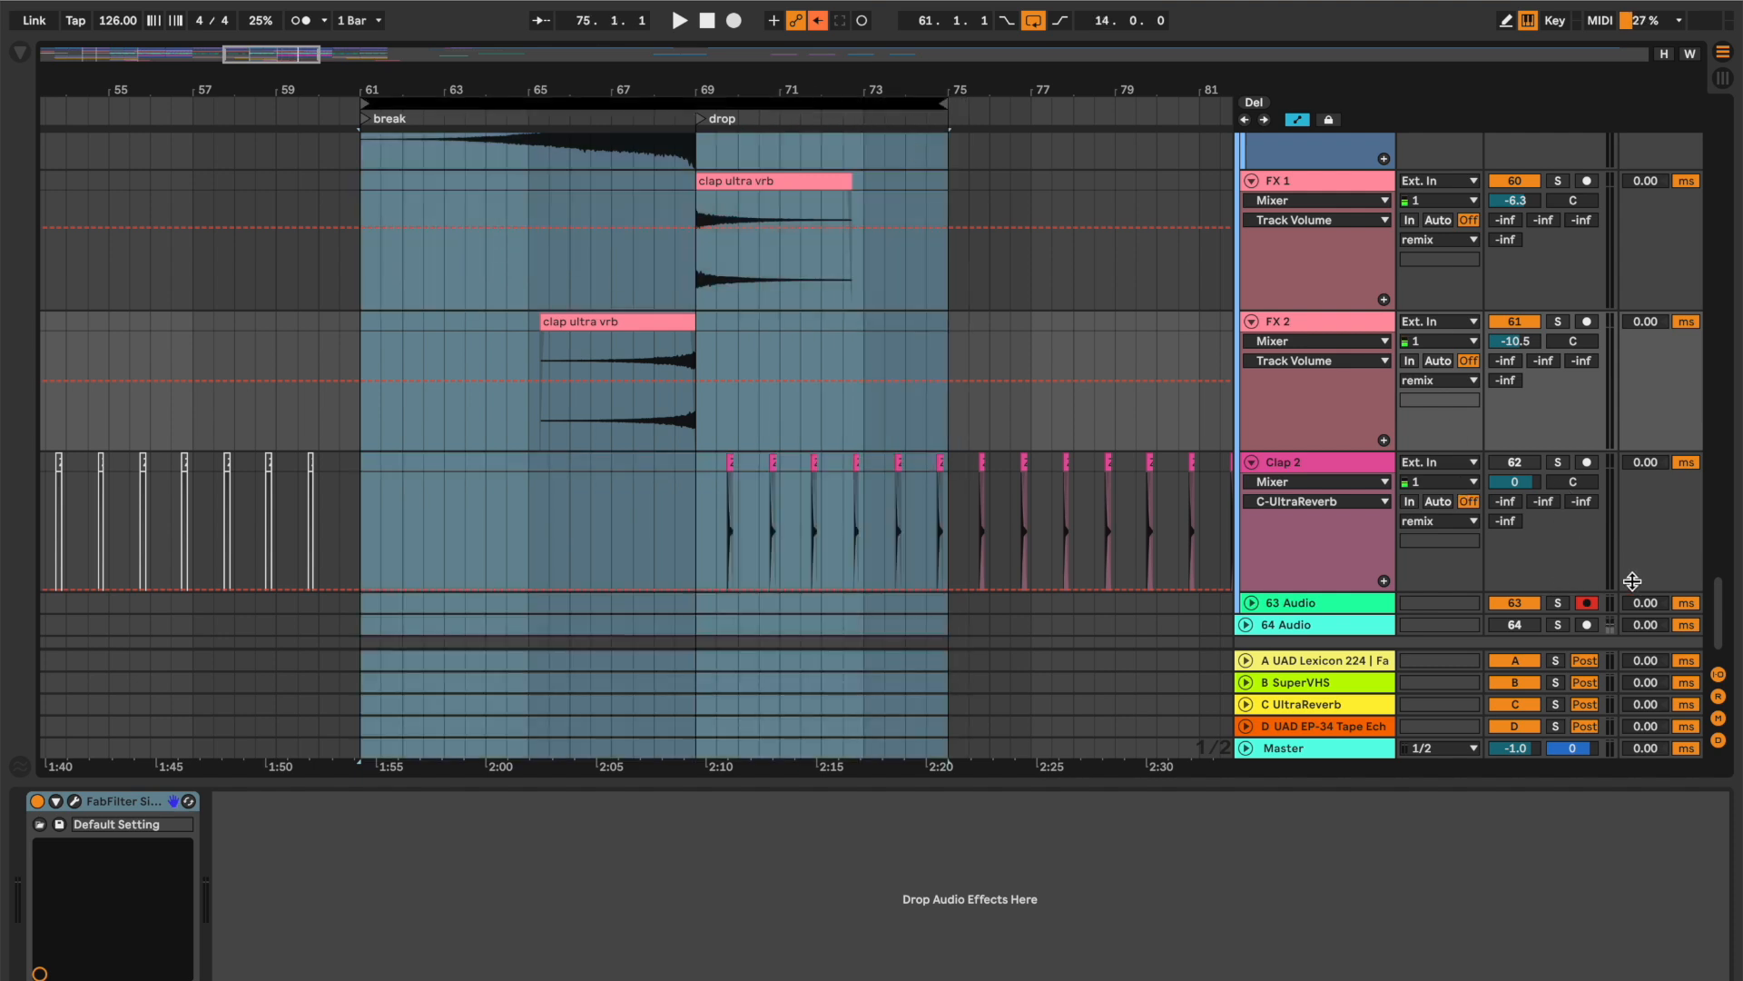
drag(1719, 616, 1676, 91)
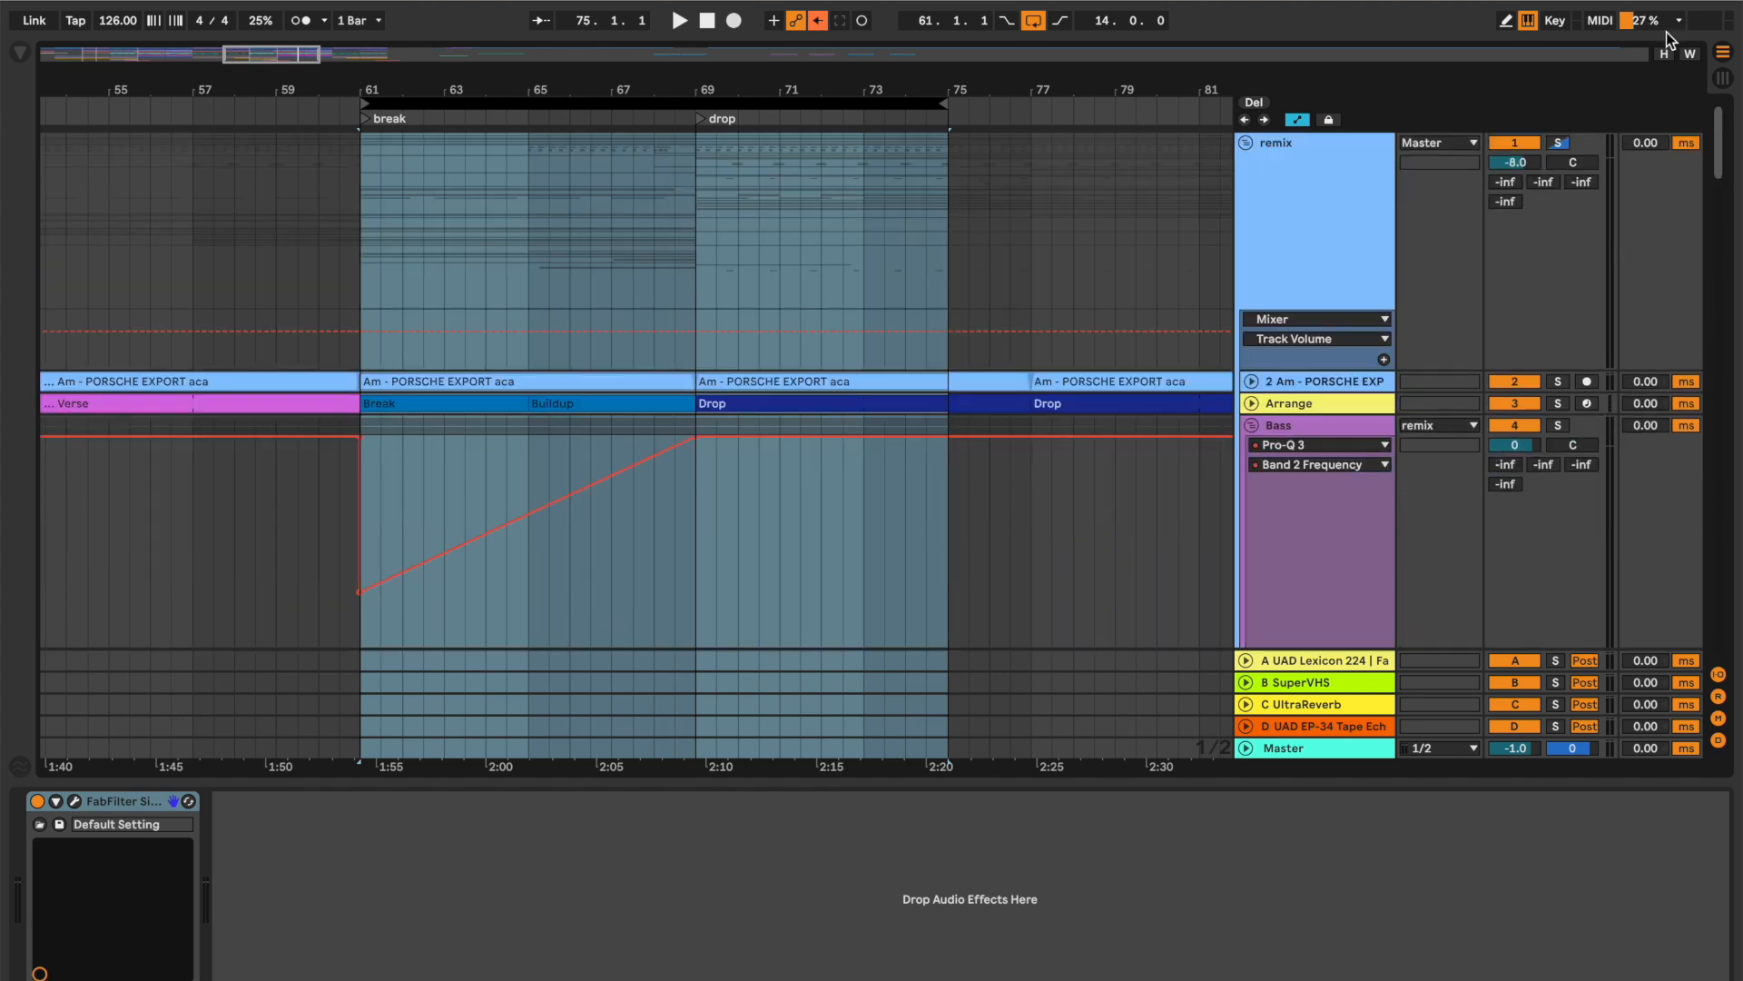
key(space)
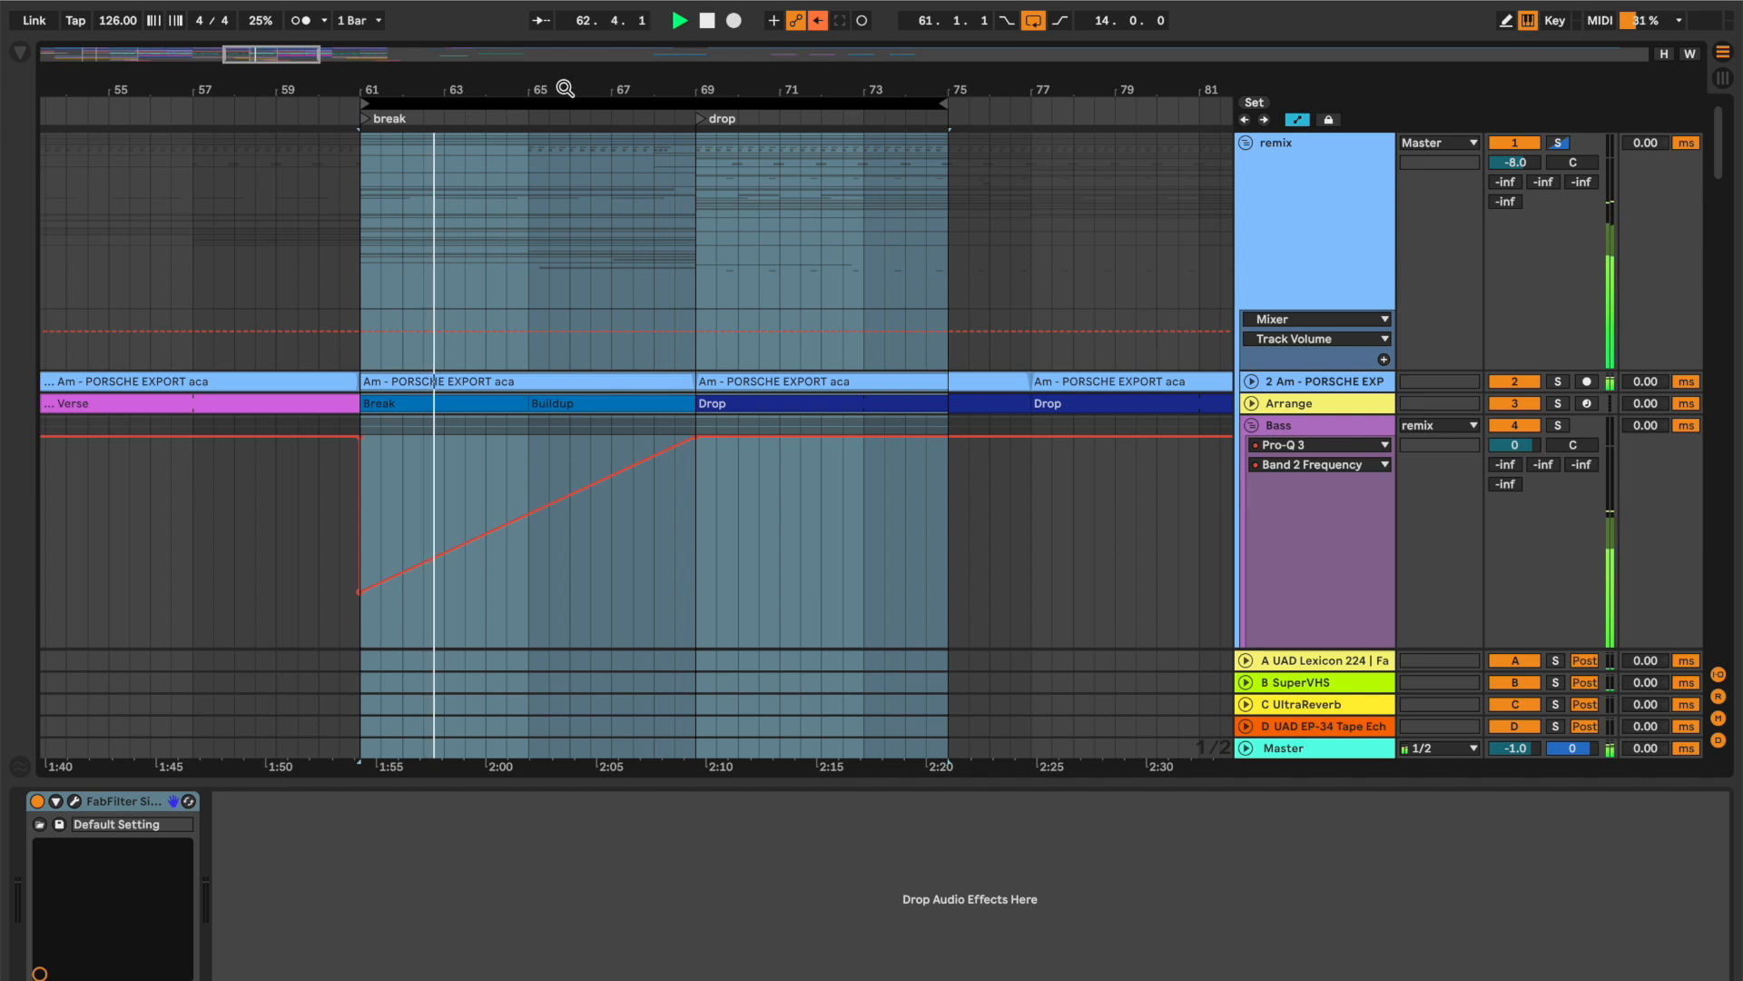
- Review the groups from Bass down to Drums and Hats while the transition from break to drop plays
drag(562, 88, 559, 133)
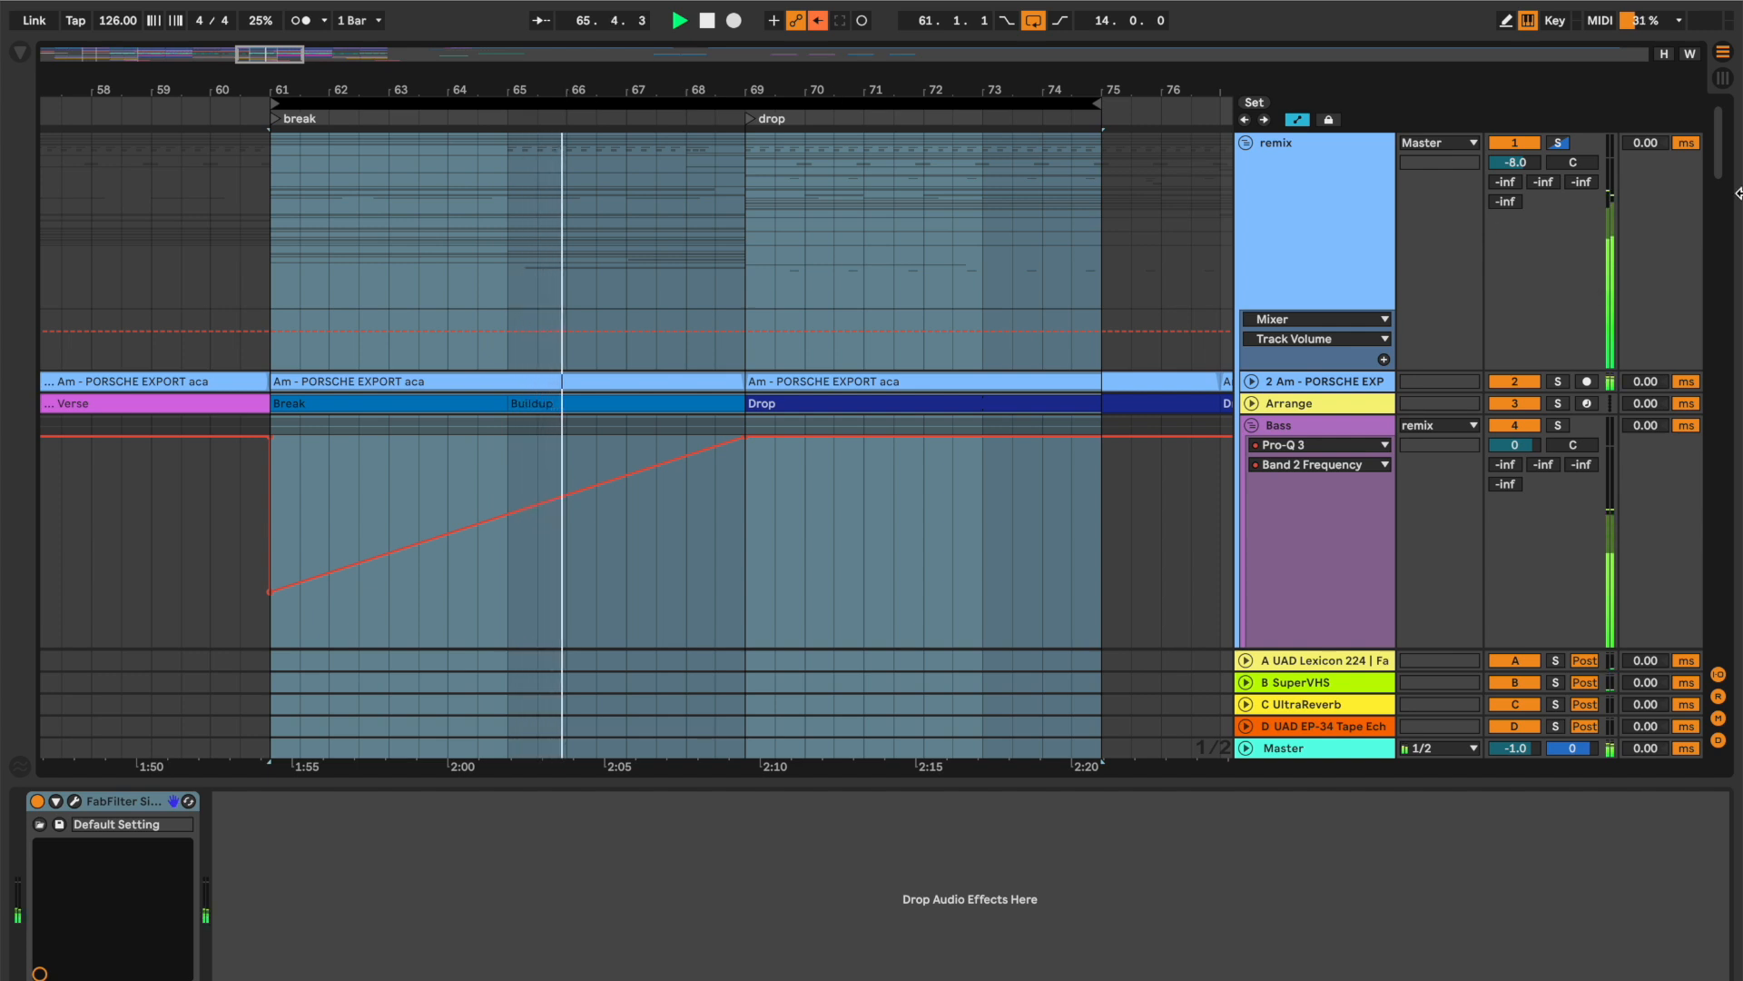
scroll(1722, 177, down, 2)
drag(1723, 177, 1710, 279)
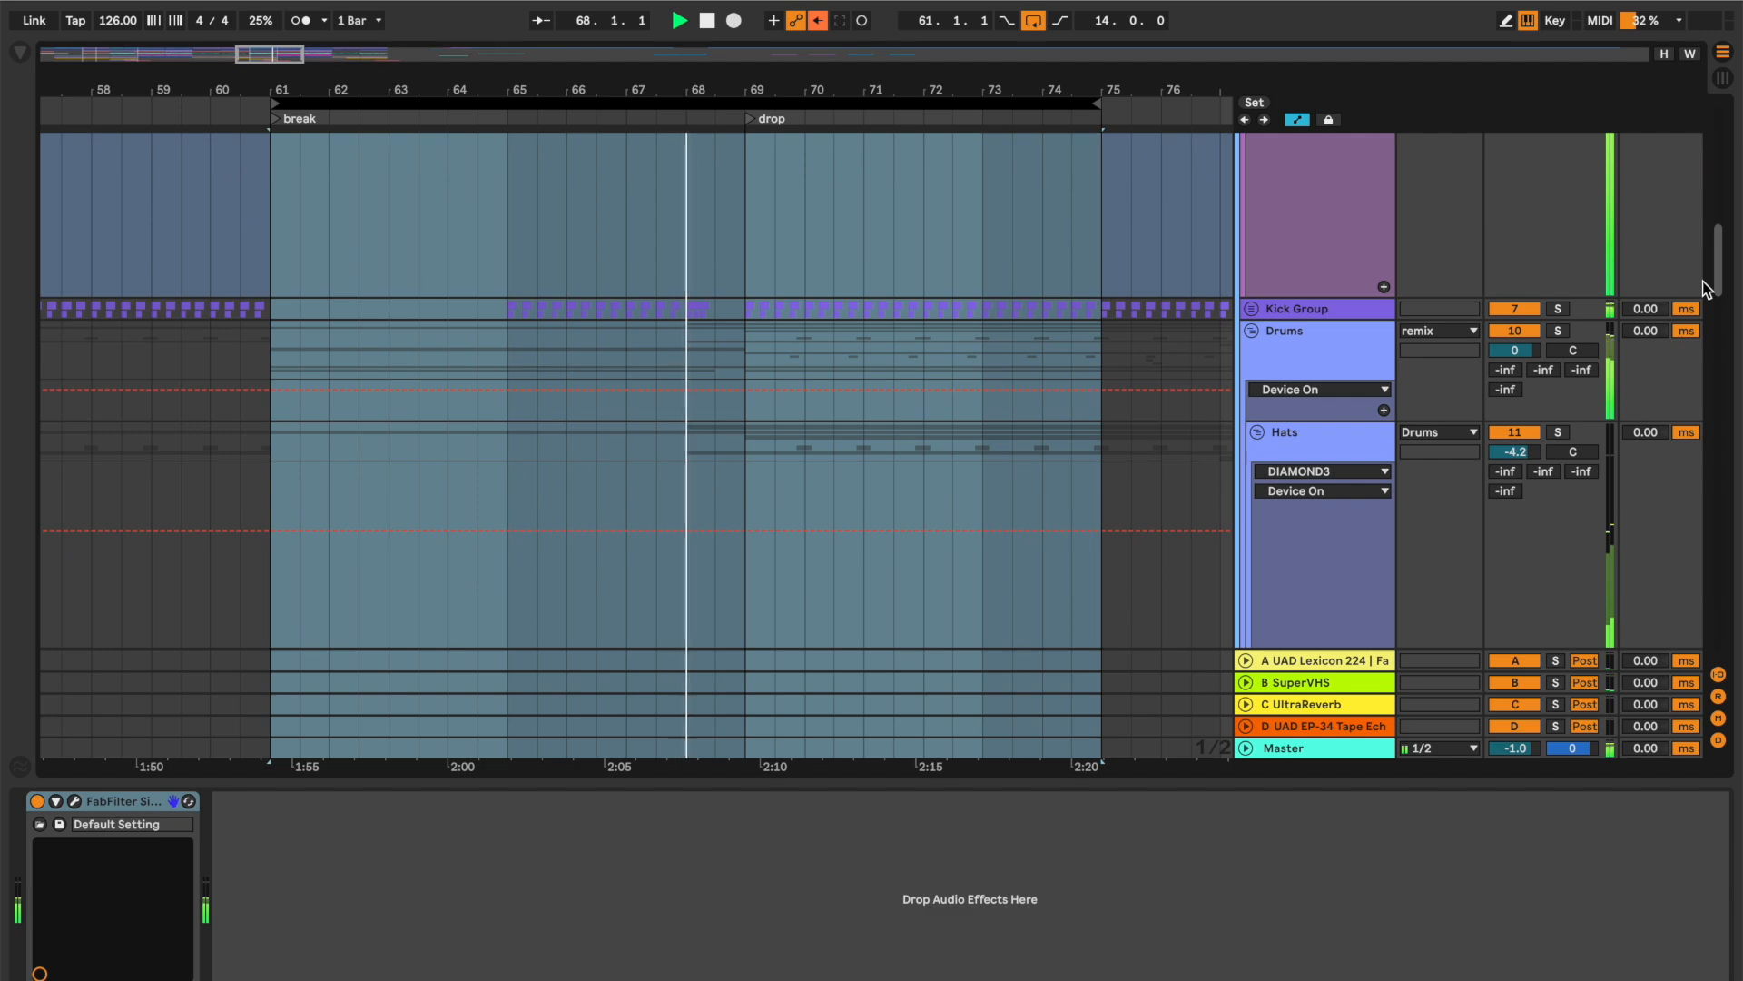